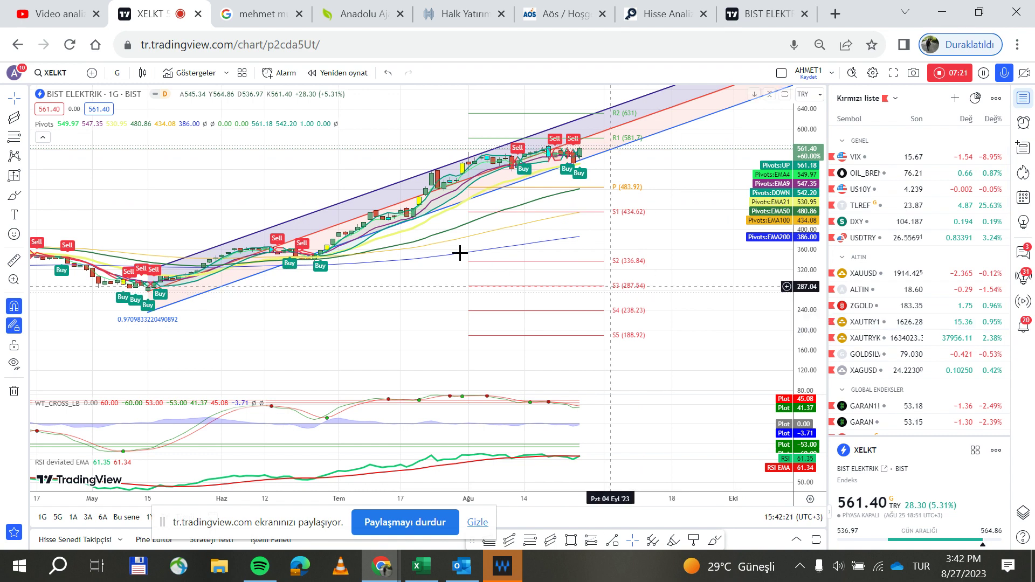
scroll(462, 247, "up", 1)
left_click_drag(651, 291, 624, 323)
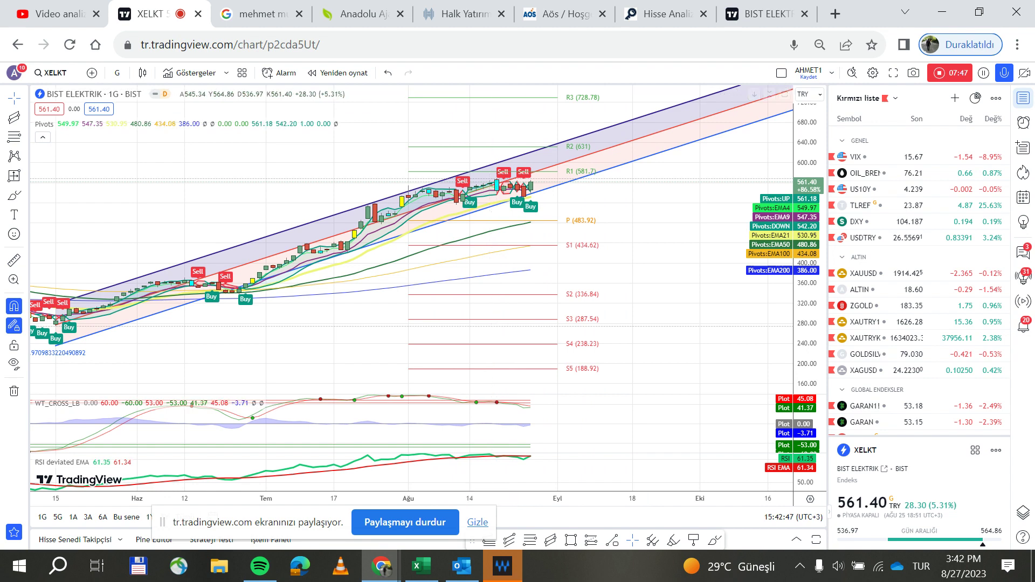
Switch to the Stockeys stock analysis site and open its Finansal Radar page.
left_click(567, 18)
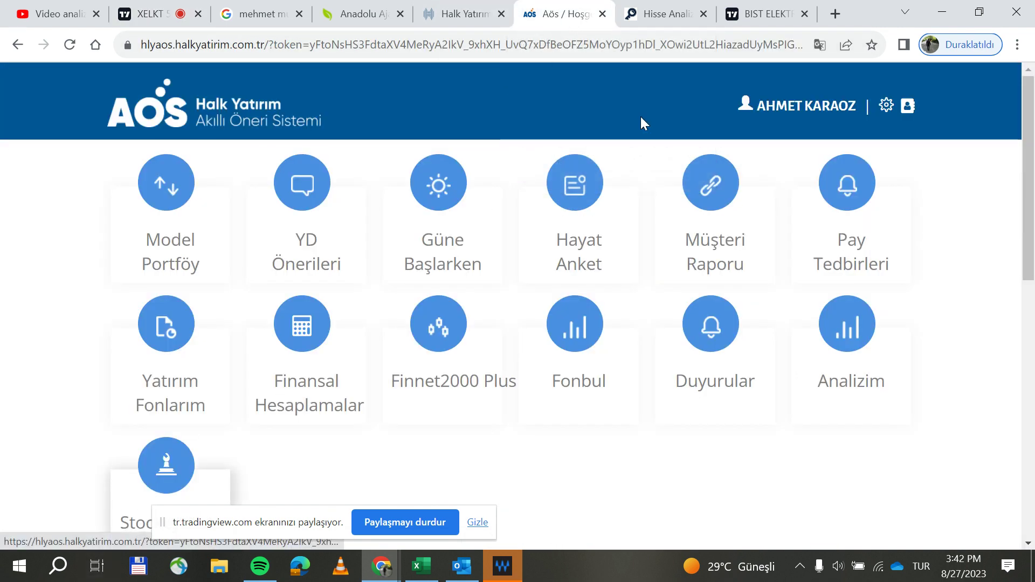
left_click(662, 21)
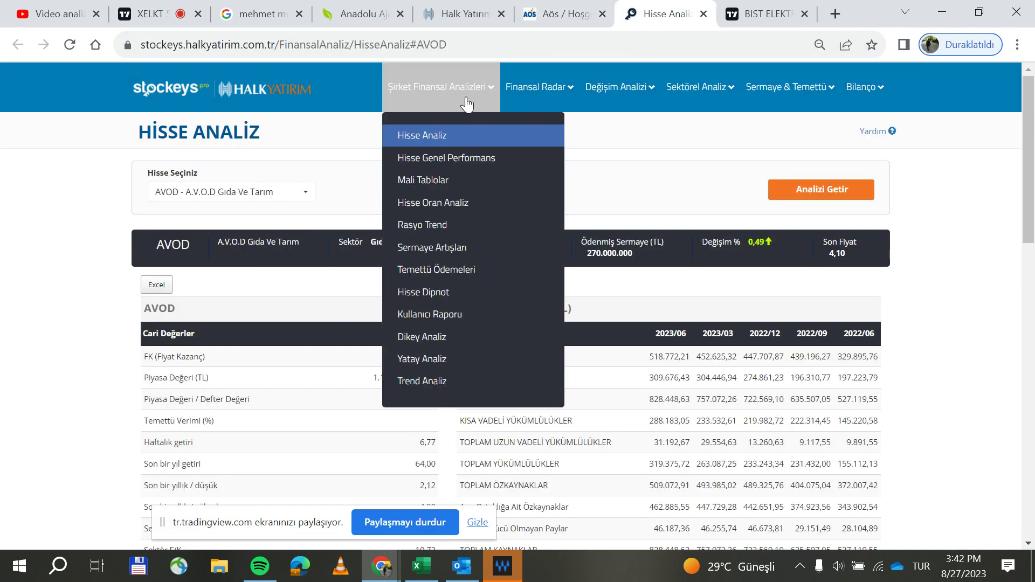
mouse_move(536, 88)
left_click(534, 142)
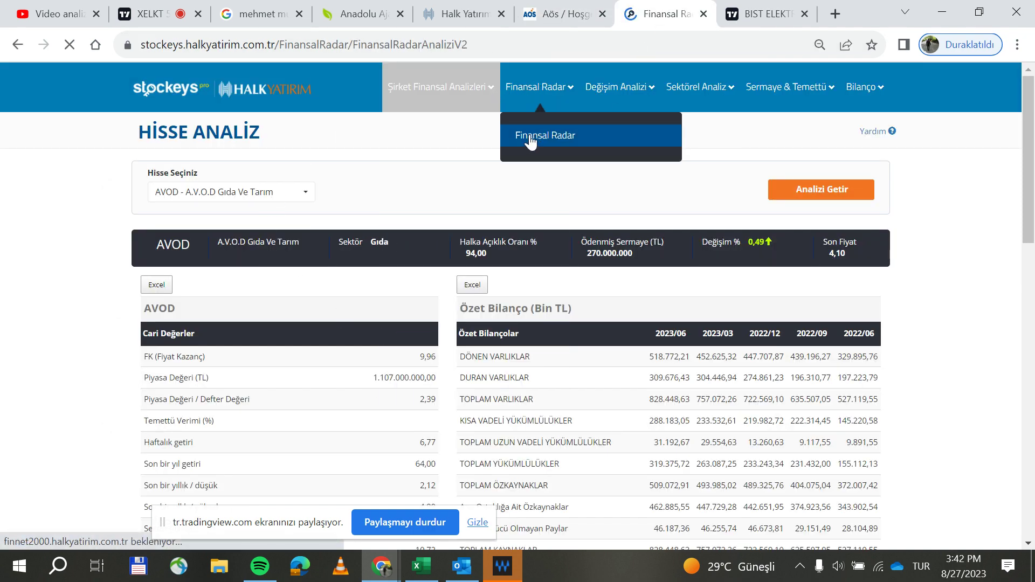
Calculate the YE1 radar analysis for the BIST ELEKTRİK index.
left_click(212, 185)
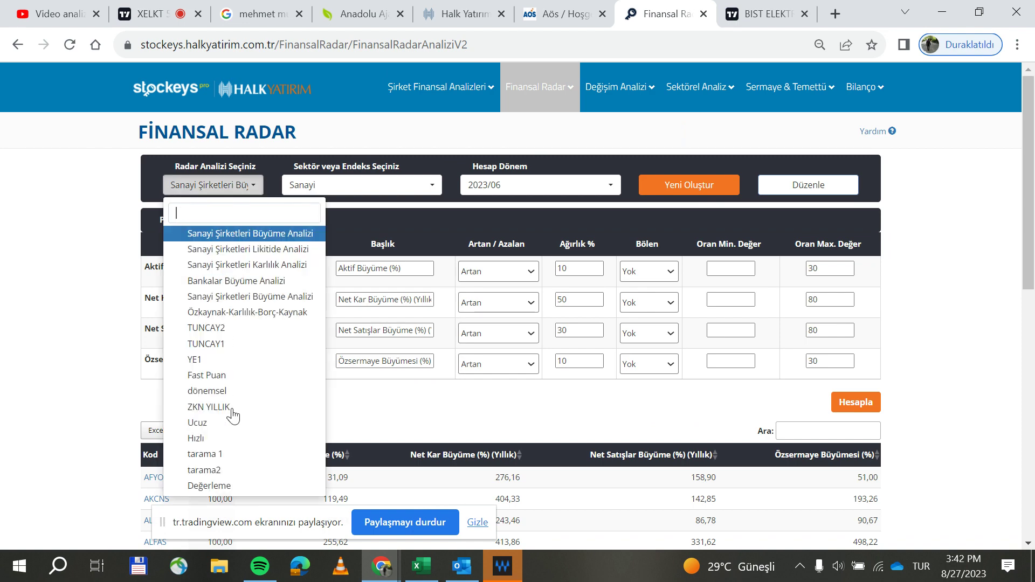
left_click(220, 358)
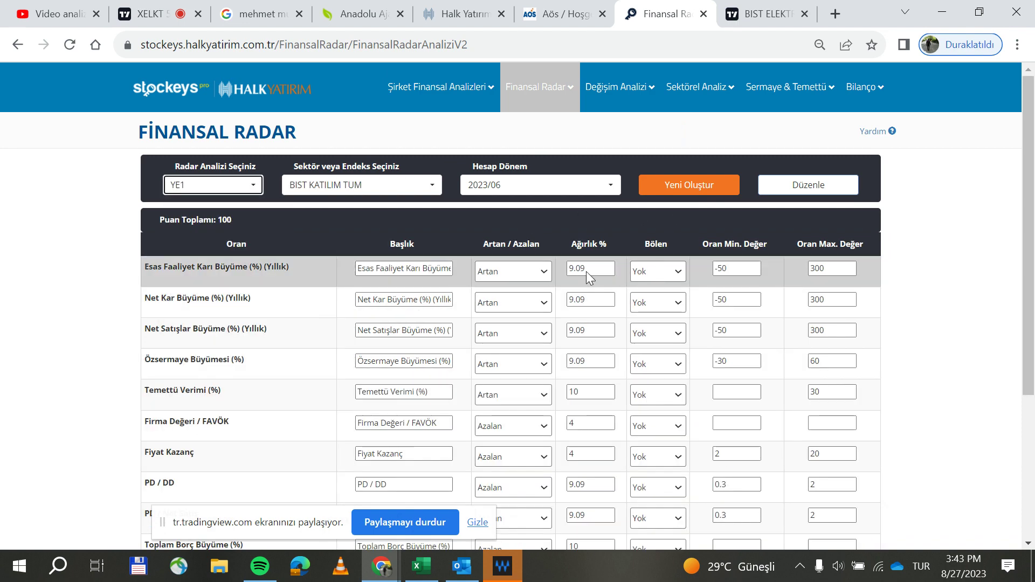
left_click(379, 186)
left_click(378, 186)
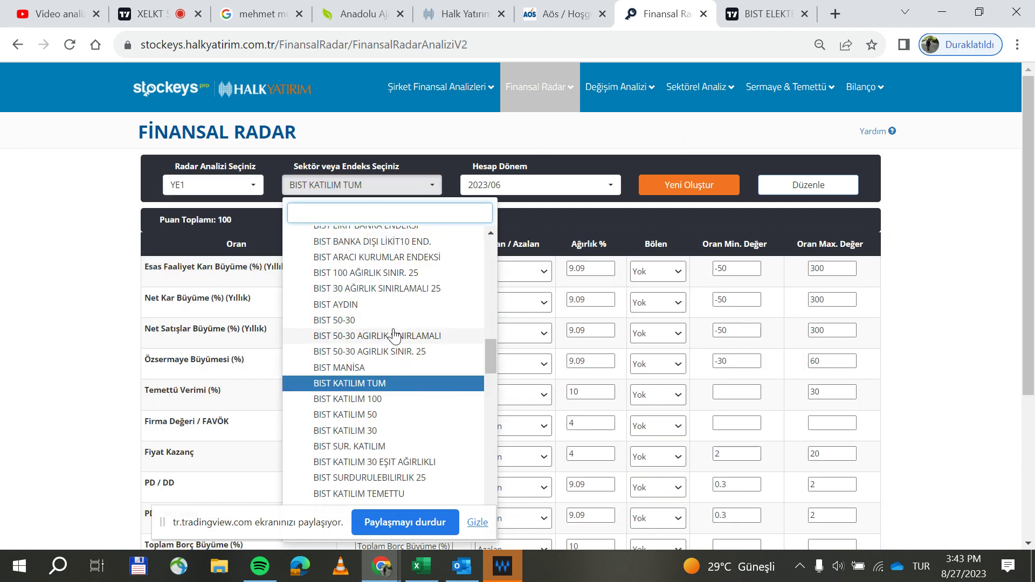
scroll(395, 337, "up", 5)
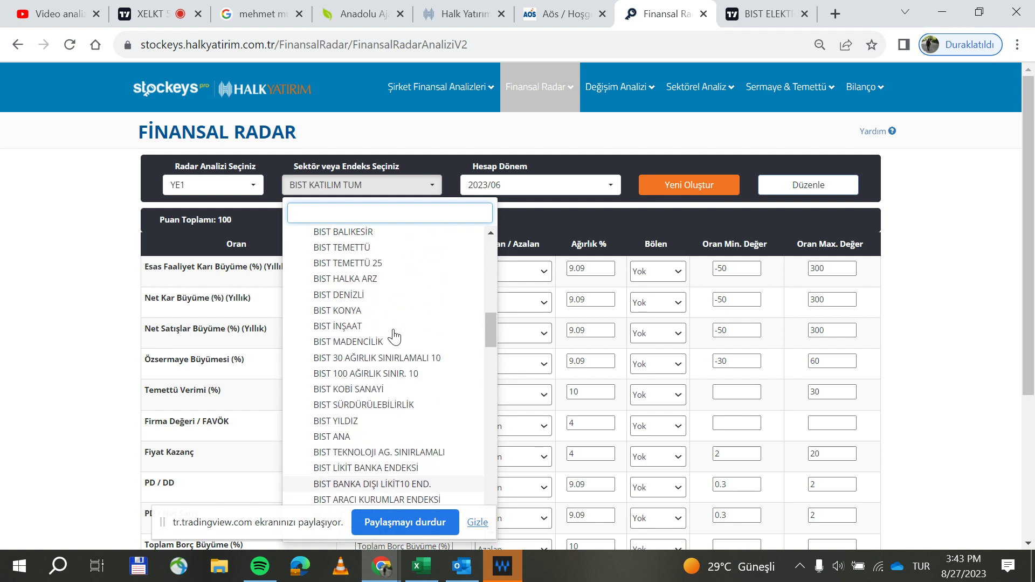
scroll(395, 337, "up", 6)
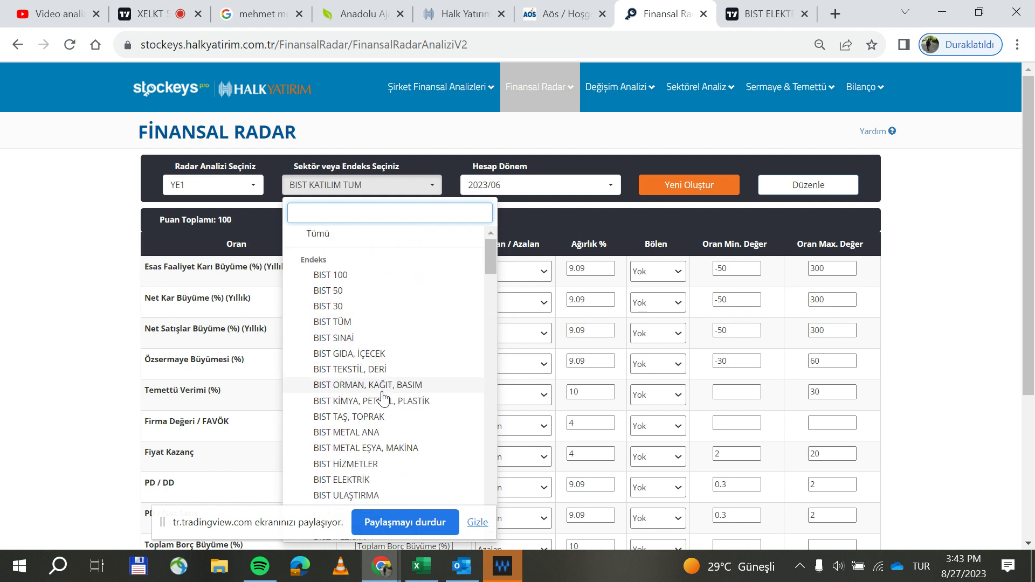
left_click(379, 480)
scroll(1014, 310, "down", 4)
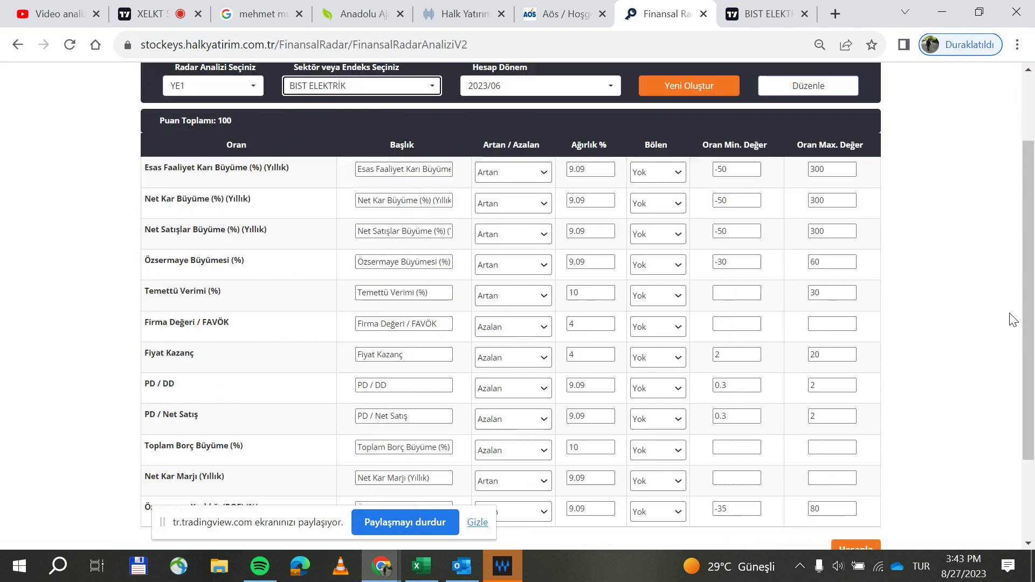
left_click(862, 435)
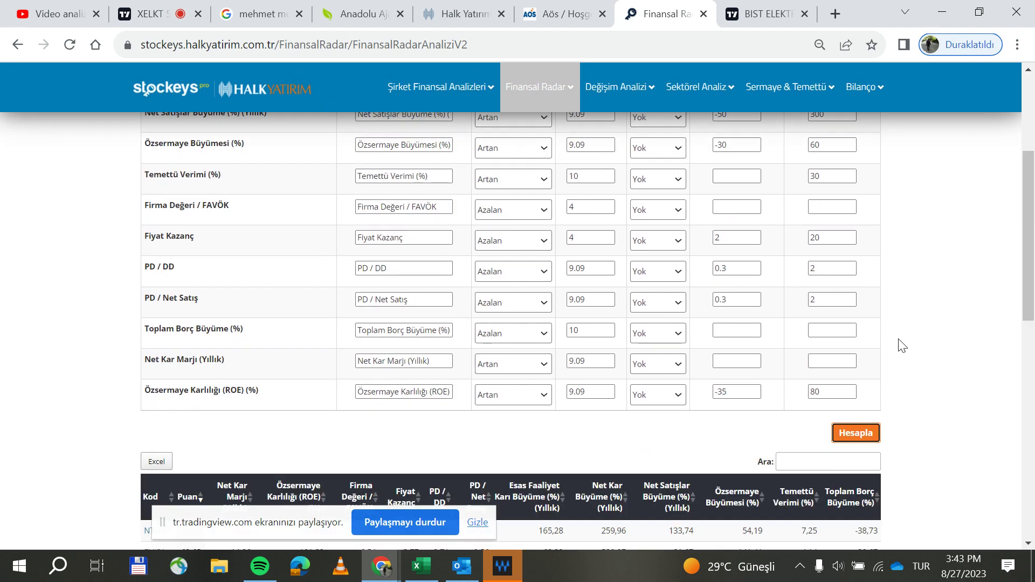
Look through the scored companies and sort them by Net Kar Marjı (Yıllık) from highest to lowest.
scroll(898, 342, "down", 6)
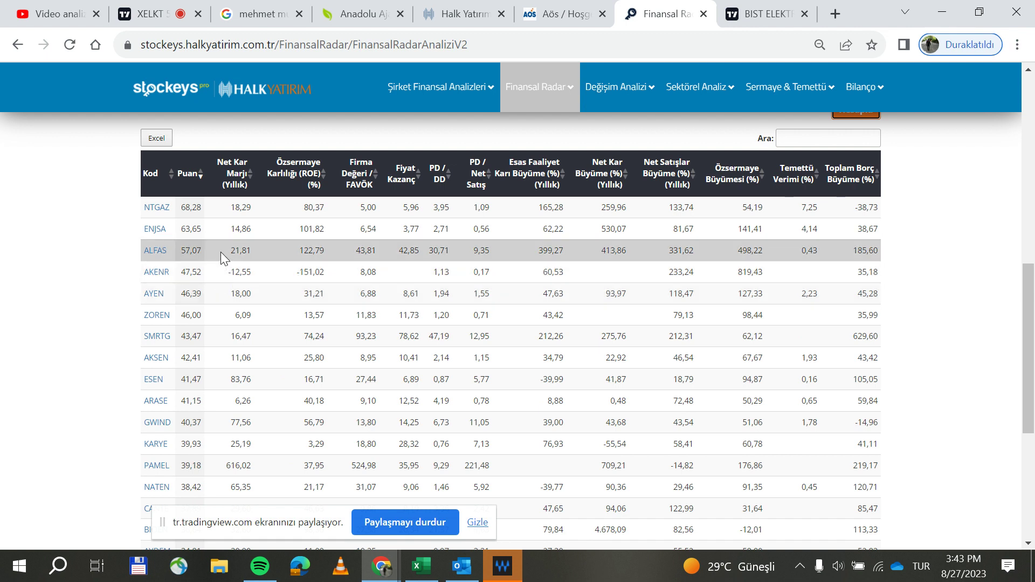
scroll(221, 251, "down", 4)
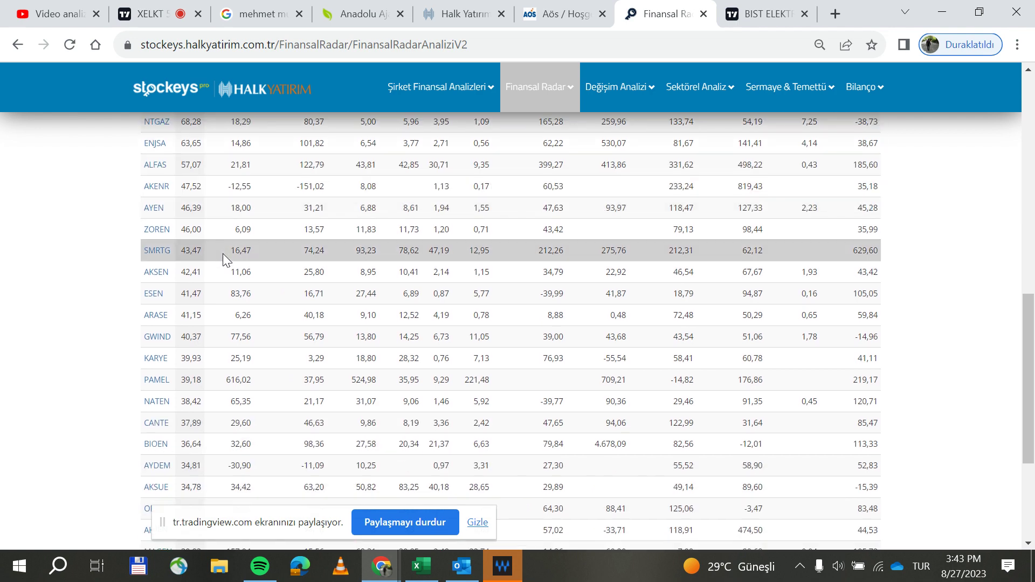
scroll(224, 253, "up", 5)
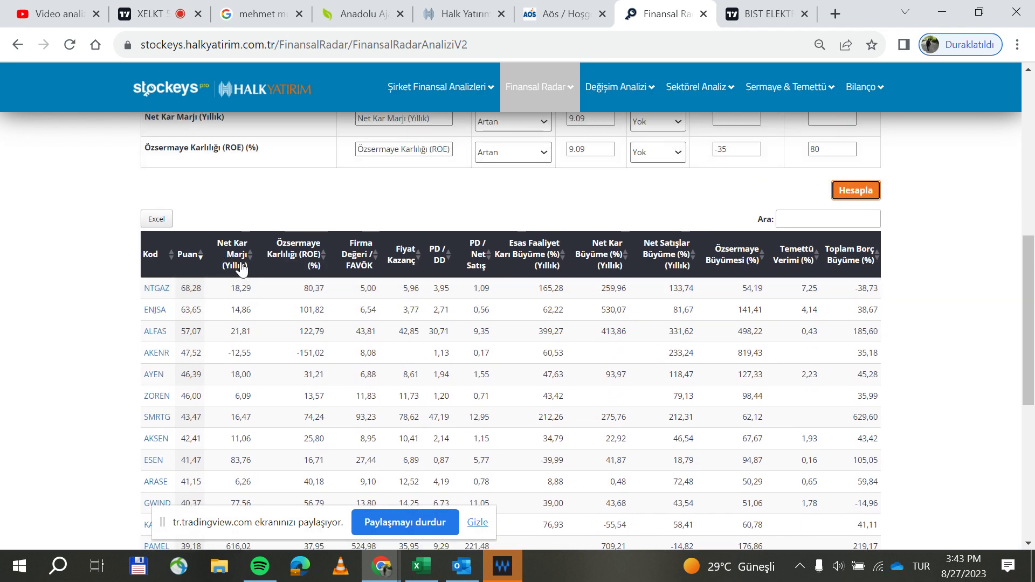
left_click(241, 270)
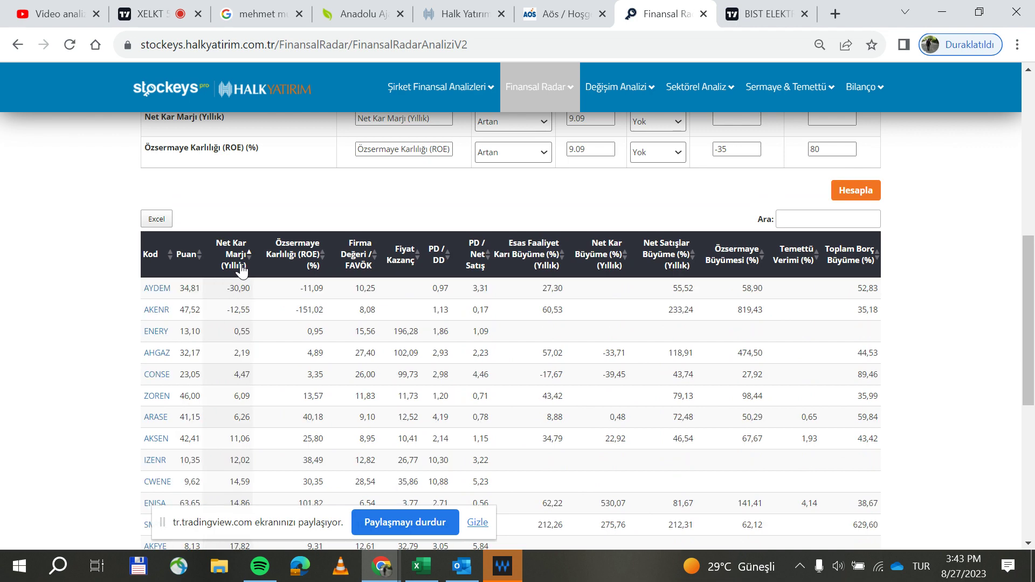
left_click(241, 269)
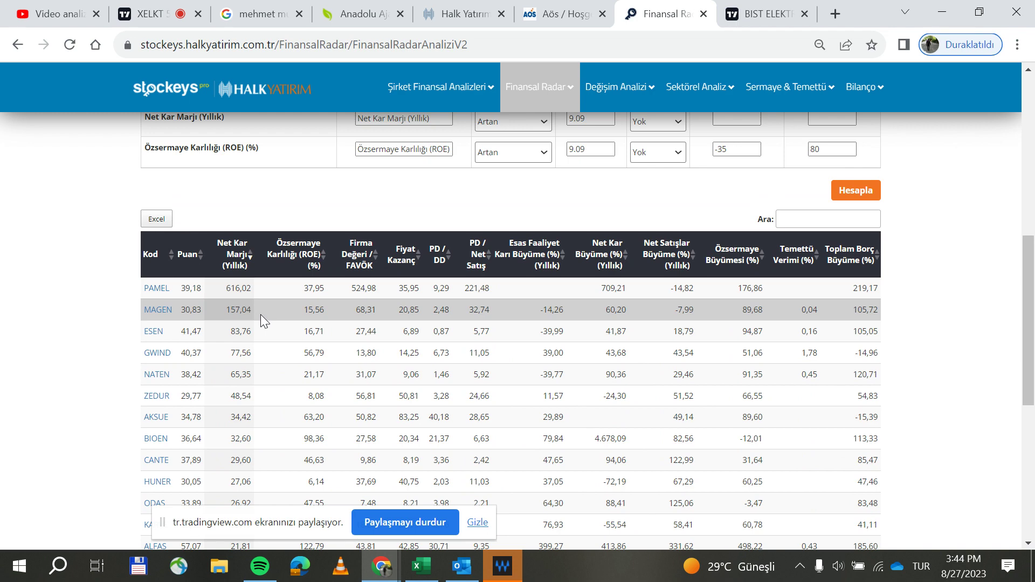
Rank the companies in descending order by Özsermaye Karlılığı (ROE), followed by Firma Değeri / FAVÖK.
left_click(311, 260)
left_click(311, 261)
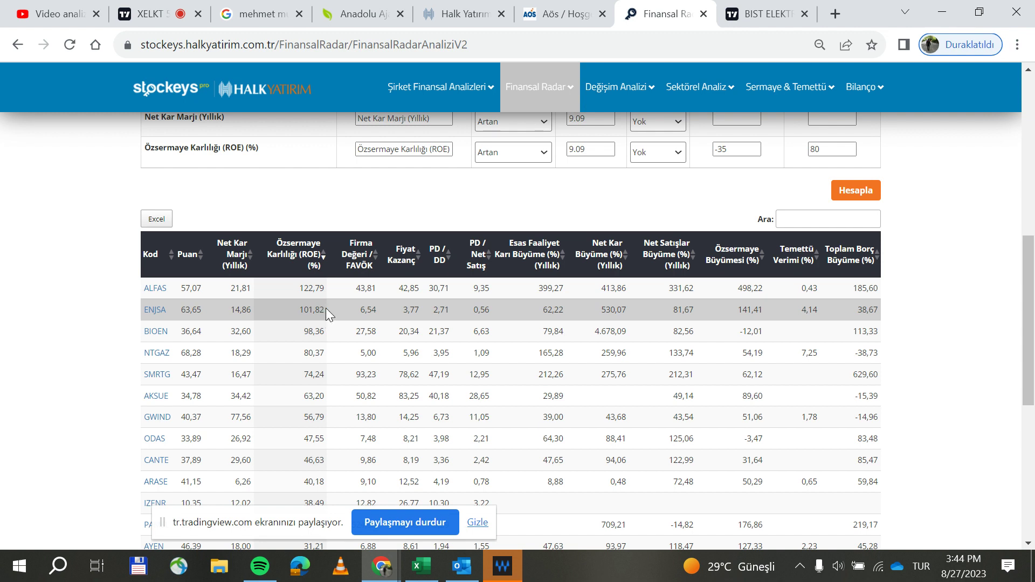
left_click(370, 259)
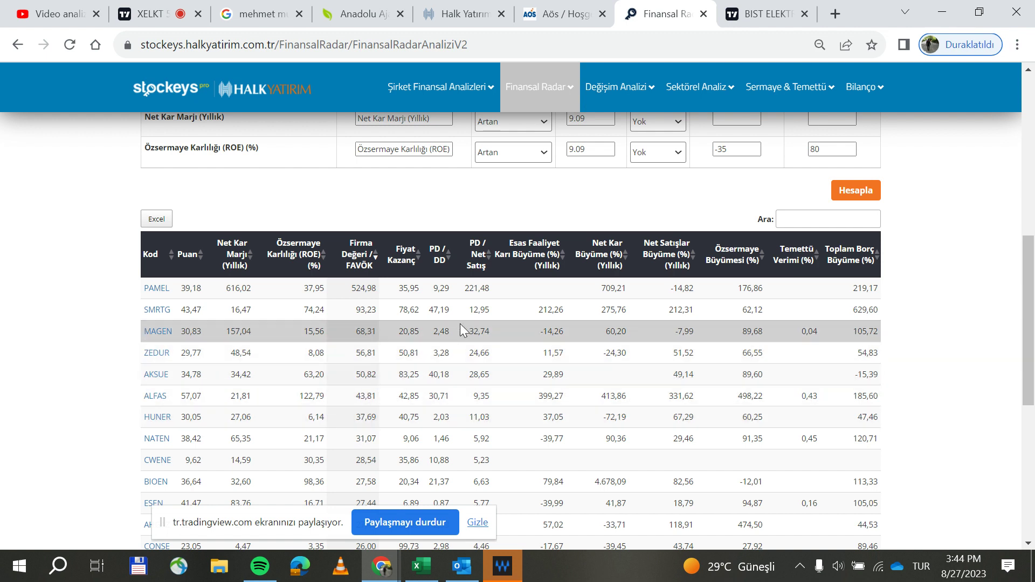
Sort the companies by Fiyat Kazanç in ascending order, followed by Esas Faaliyet Karı Büyüme in descending order.
left_click(388, 250)
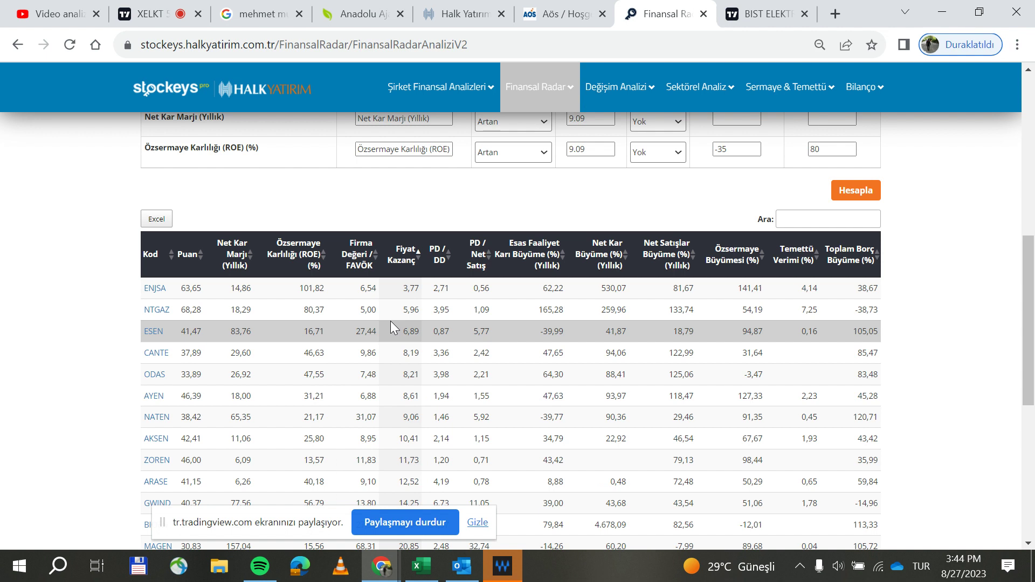
left_click(537, 266)
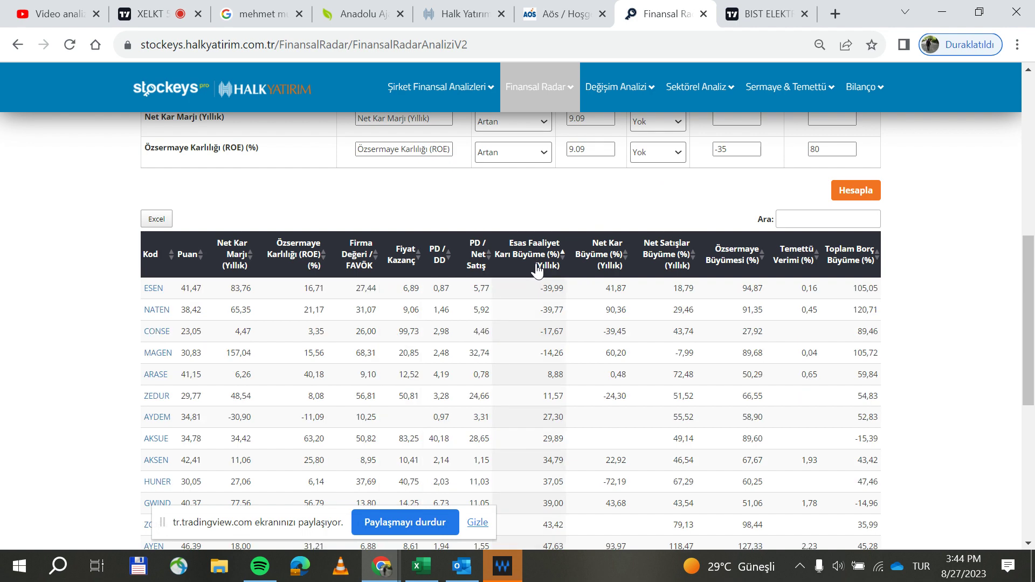
left_click(537, 267)
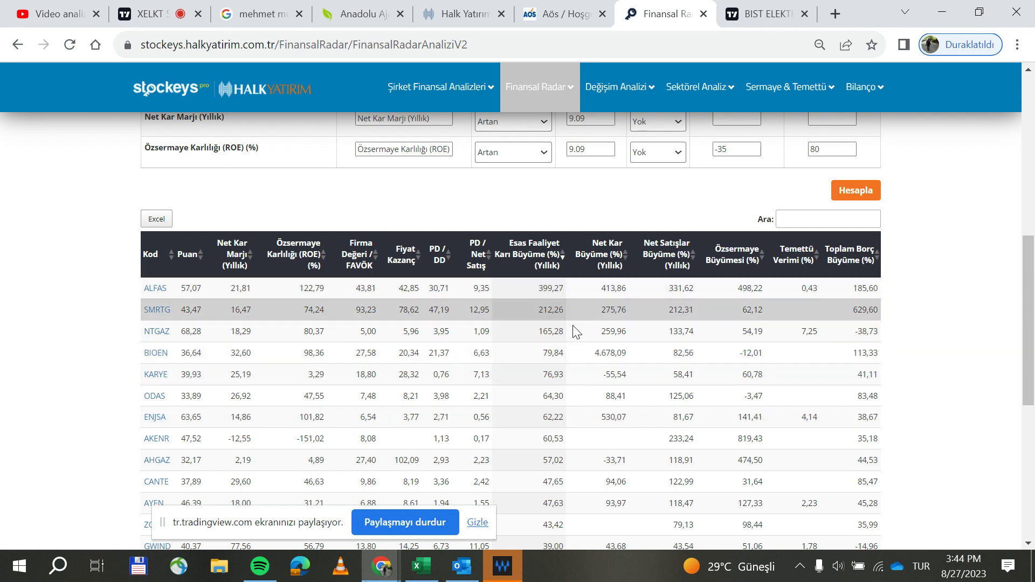
Rank the companies from highest to lowest by Net Kar Büyüme, followed by Net Satışlar Büyüme.
left_click(620, 268)
left_click(620, 268)
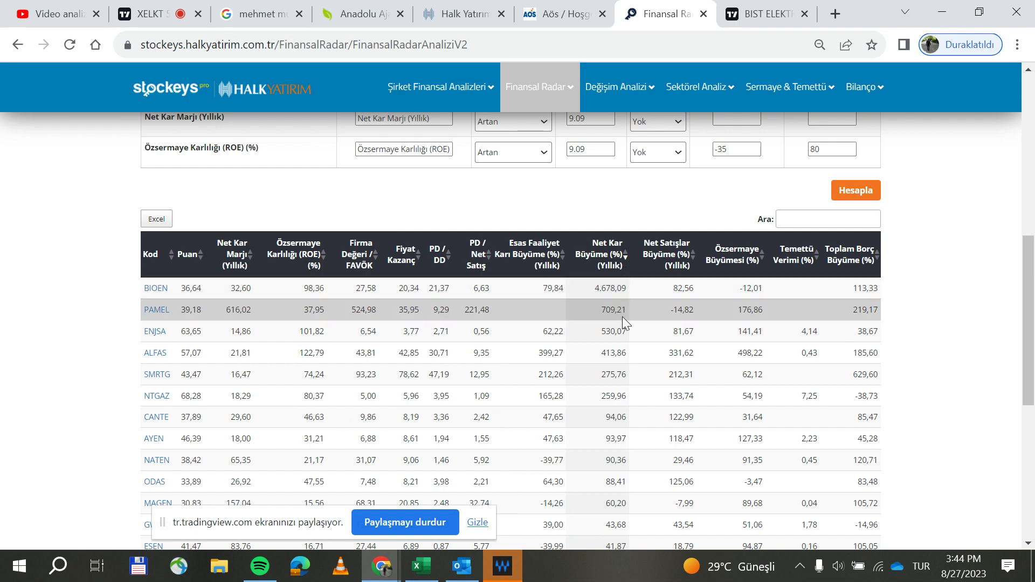
left_click(678, 257)
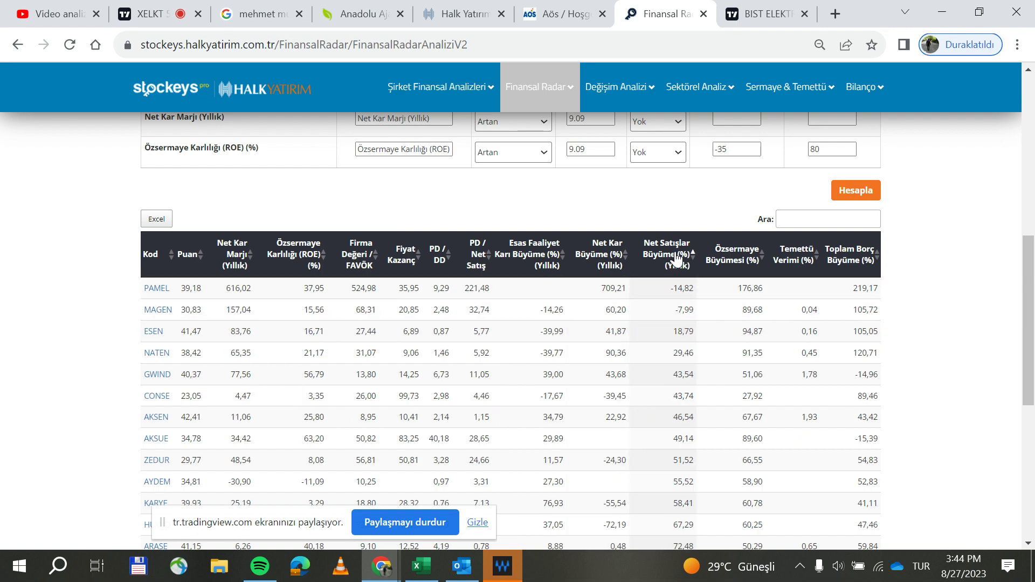
left_click(679, 258)
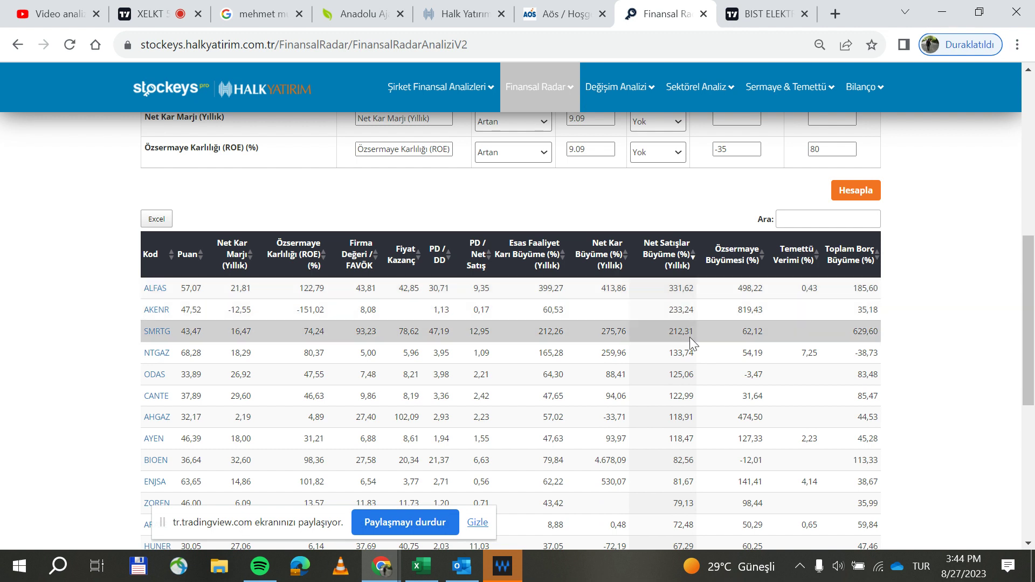
Order the companies from highest to lowest by Özsermaye Büyümesi, followed by Temettü Verimi.
left_click(750, 254)
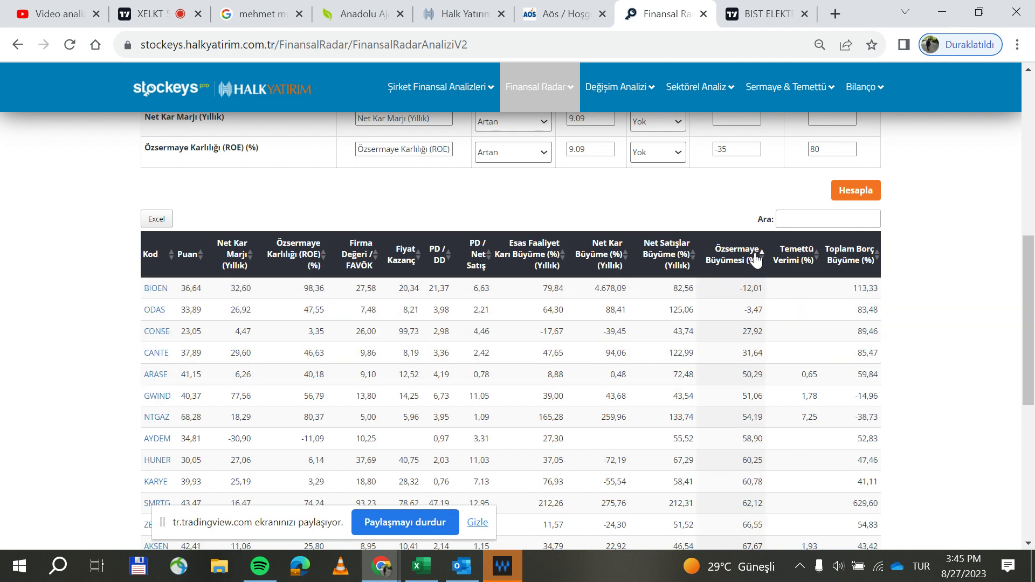
left_click(751, 254)
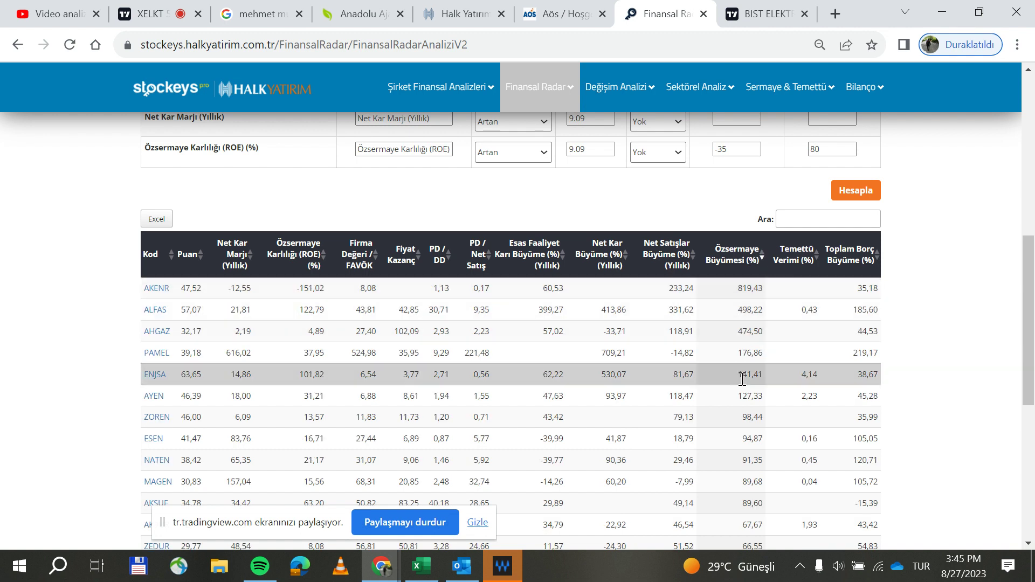
double_click(797, 255)
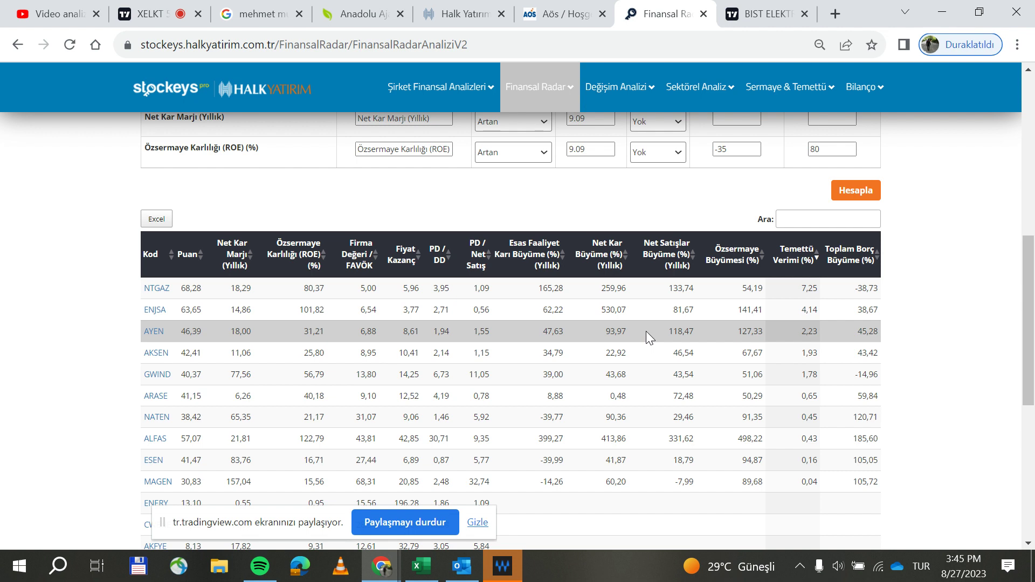
Sort the companies by Toplam Borç Büyüme, first in descending and finally in ascending order.
left_click(874, 265)
left_click(875, 265)
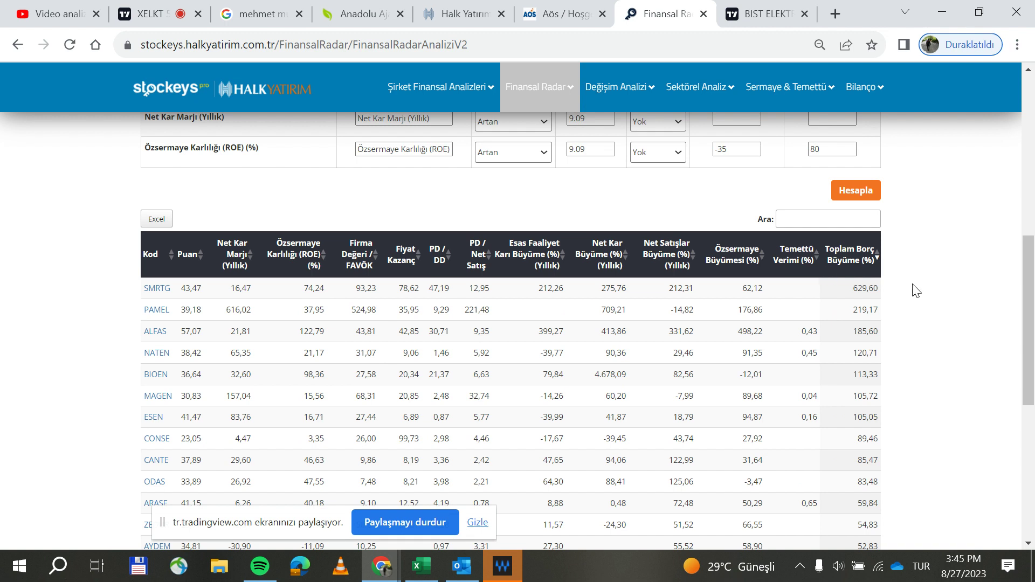
left_click(869, 267)
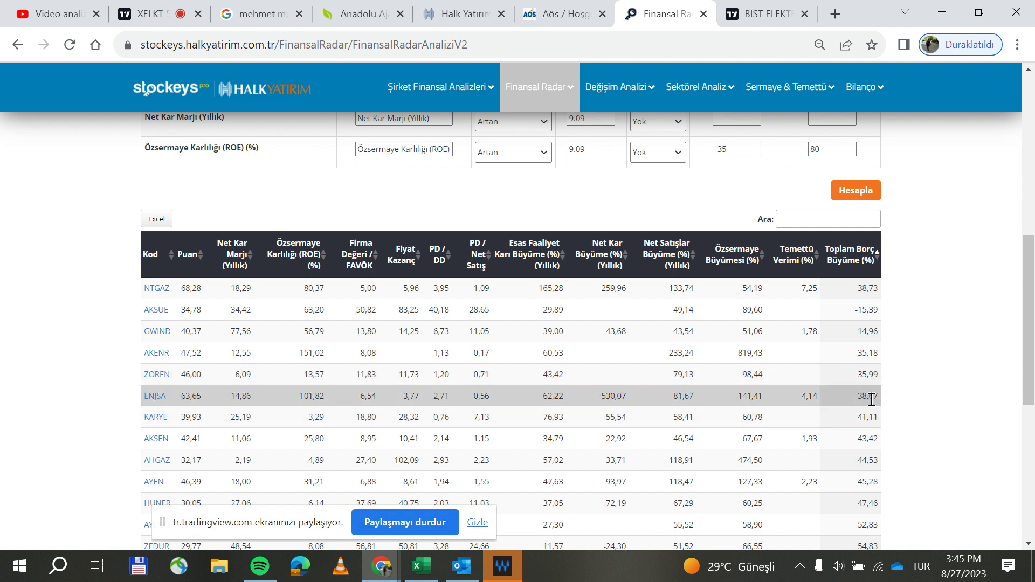
Sort the companies by Puan from highest to lowest and review the radar criteria alongside the ranked list.
left_click(188, 253)
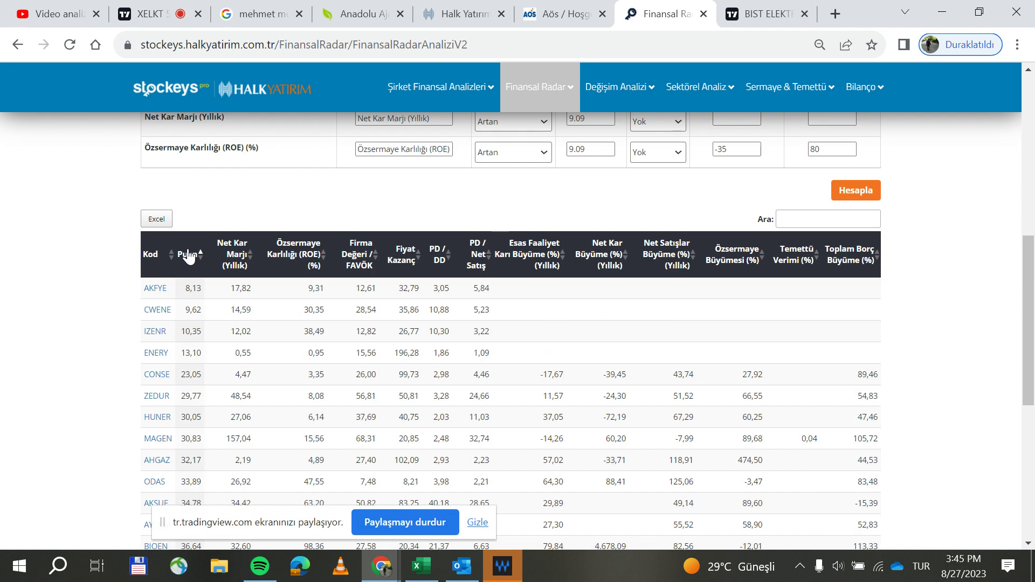
left_click(188, 254)
scroll(252, 284, "up", 2)
scroll(251, 284, "down", 3)
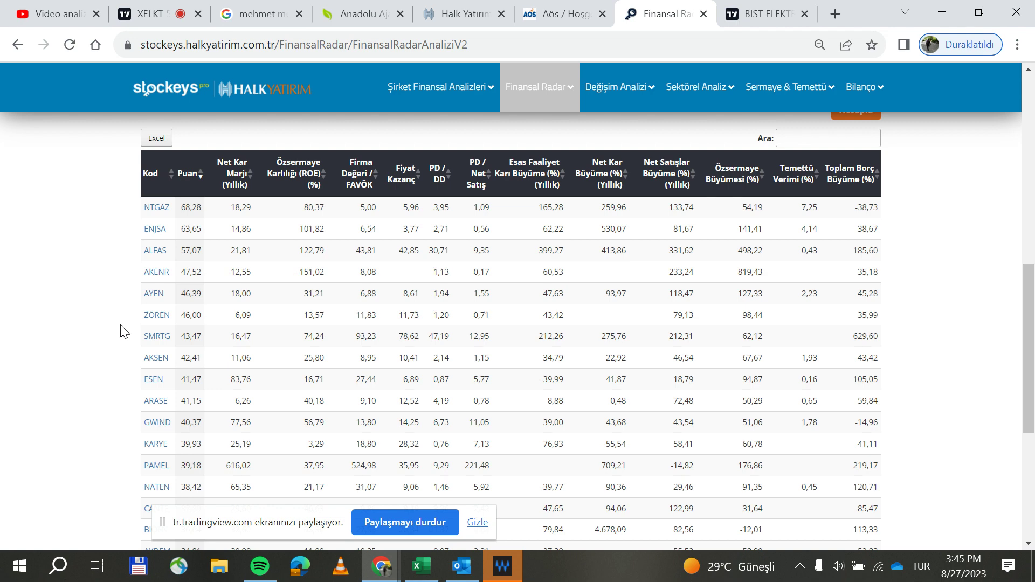
scroll(125, 334, "up", 6)
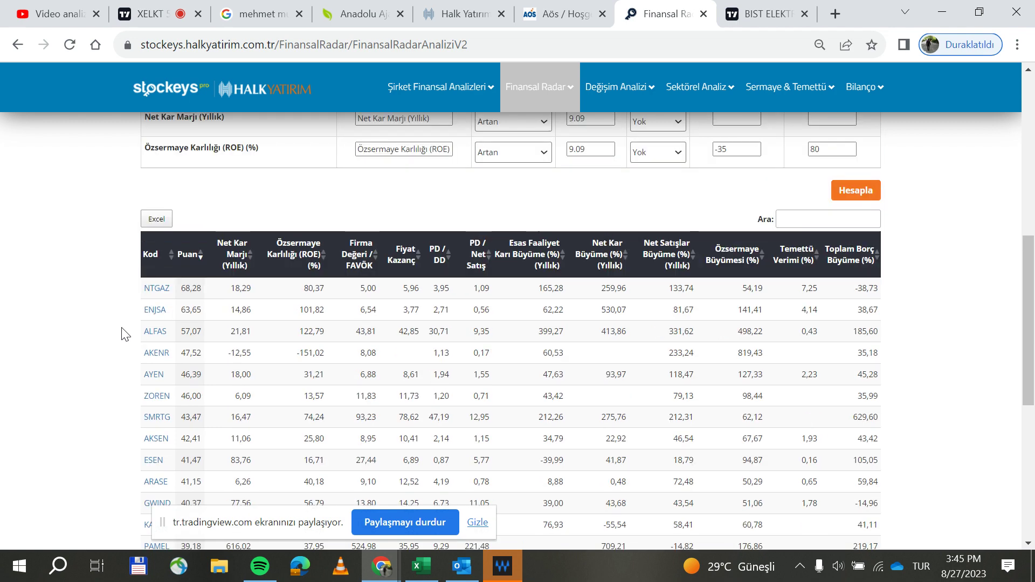
scroll(125, 334, "up", 2)
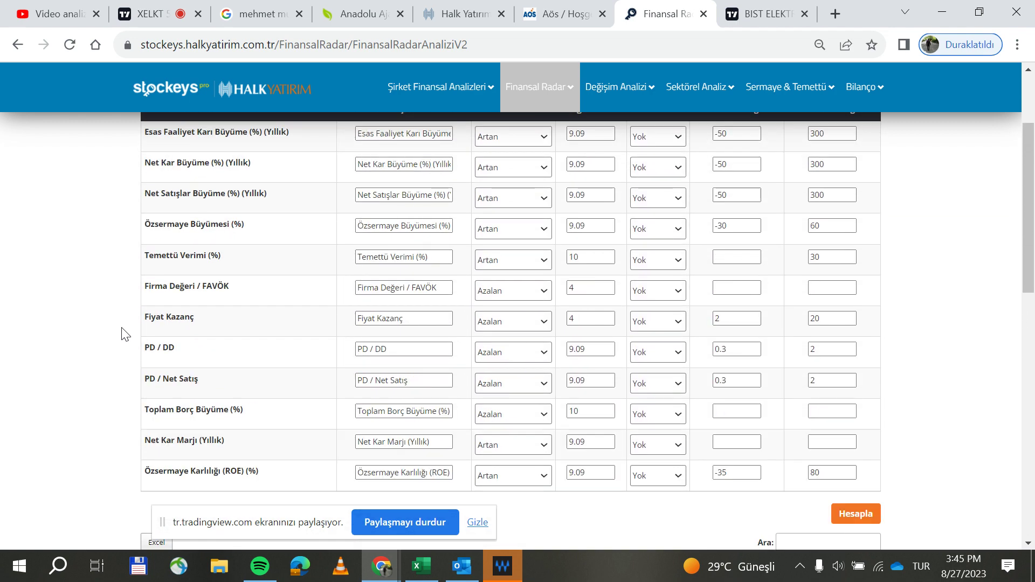
scroll(125, 334, "down", 3)
scroll(125, 334, "up", 3)
scroll(125, 334, "down", 7)
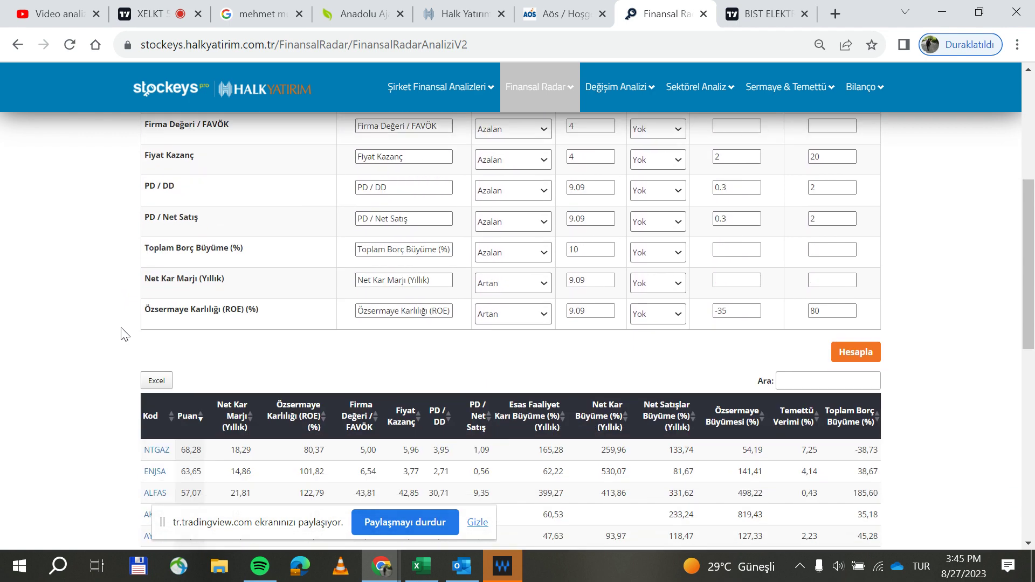
scroll(124, 334, "down", 2)
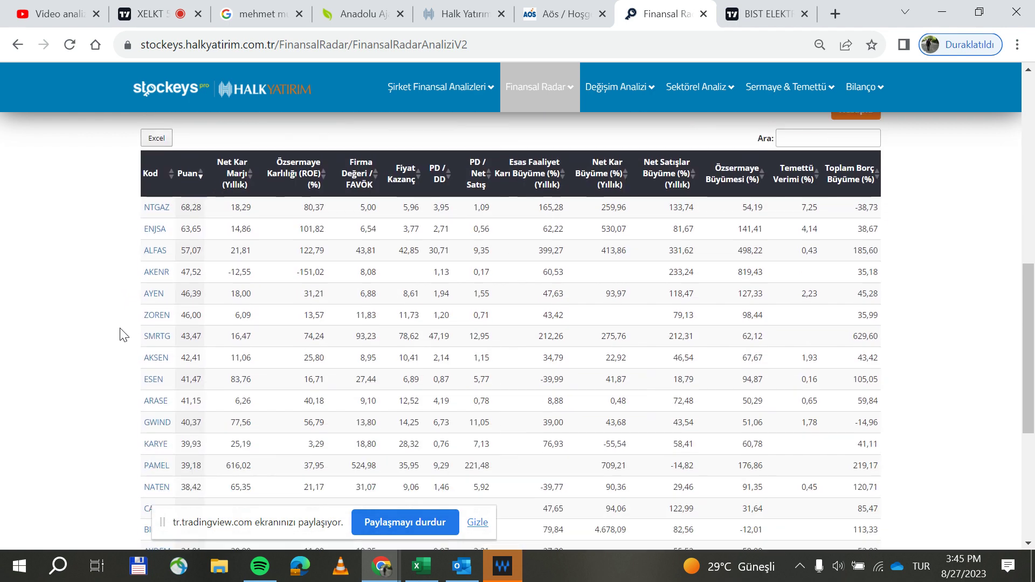
Load the Fast Puan radar analysis, calculate it for BIST KATILIM TUM and review the ranked companies.
scroll(124, 334, "up", 8)
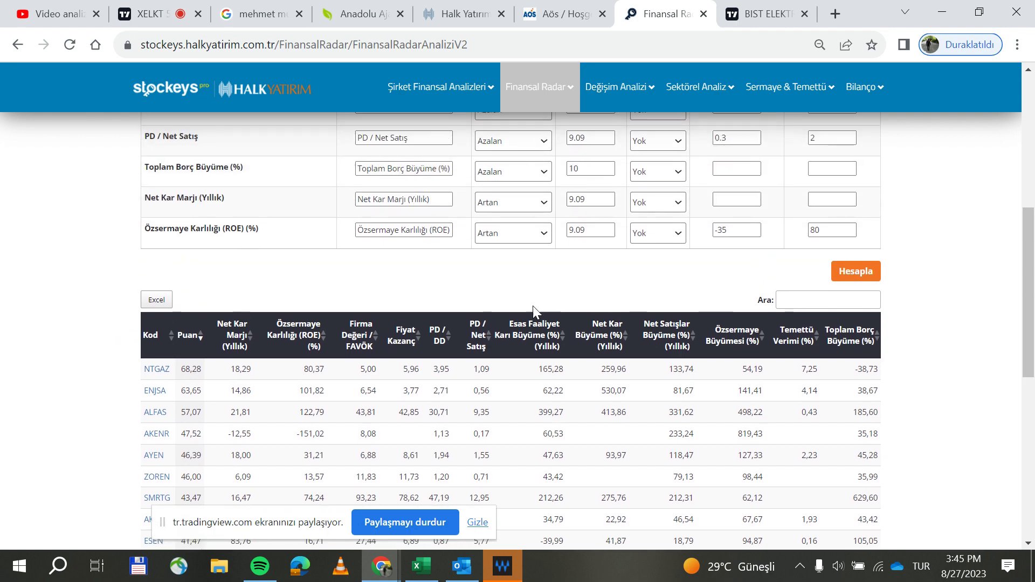
left_click(216, 185)
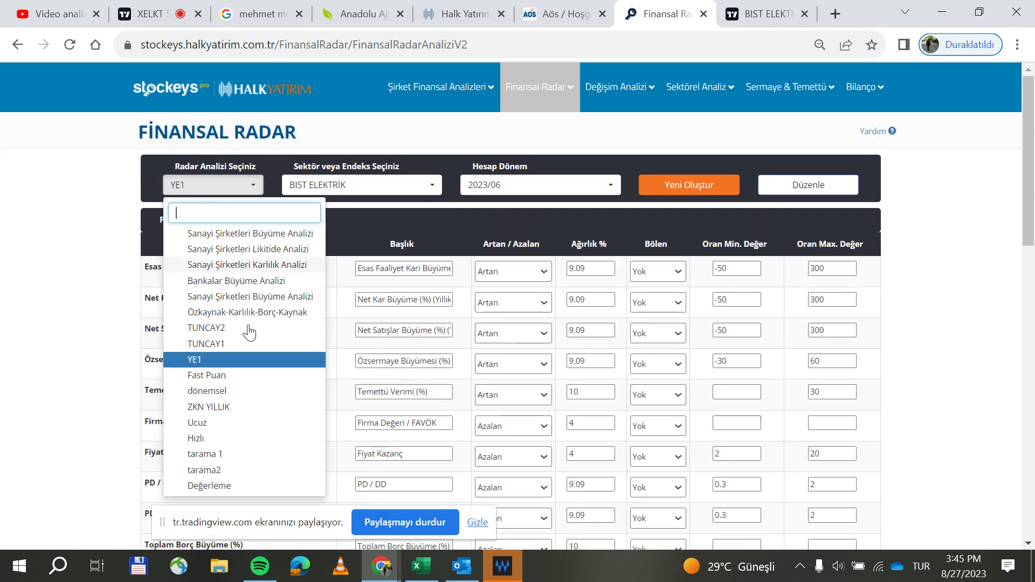
left_click(243, 376)
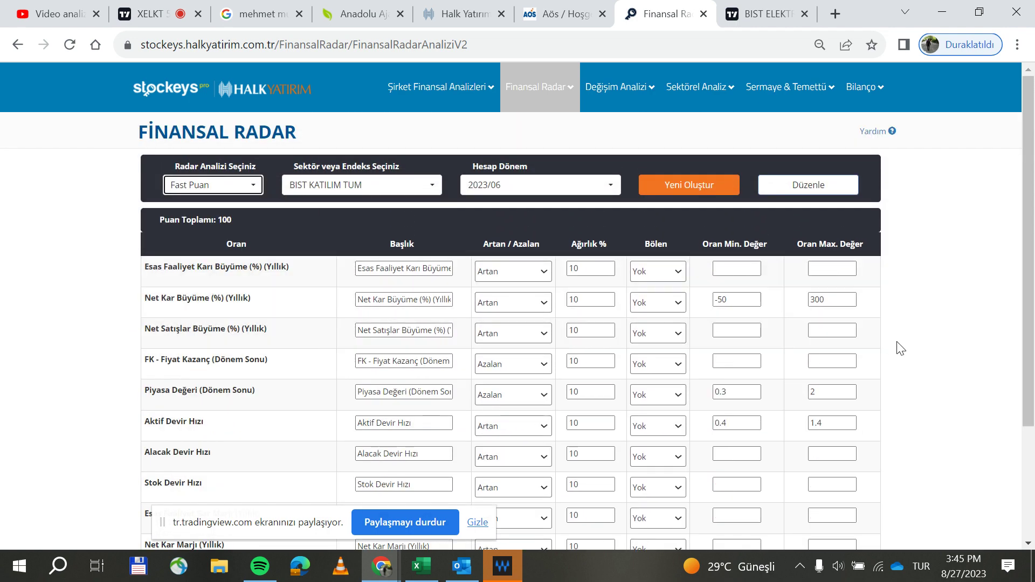
scroll(897, 347, "down", 3)
left_click(863, 436)
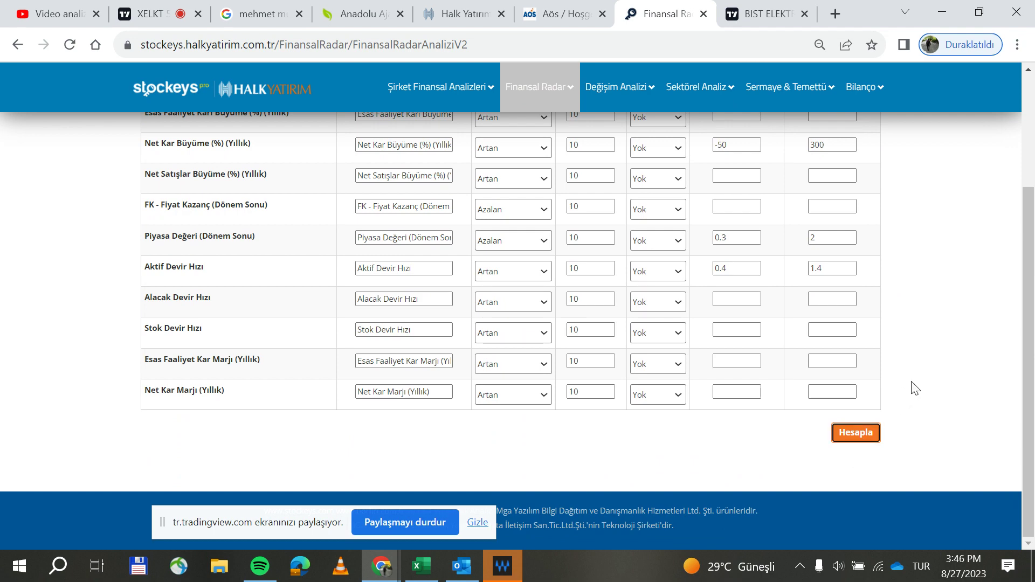
scroll(918, 382, "down", 5)
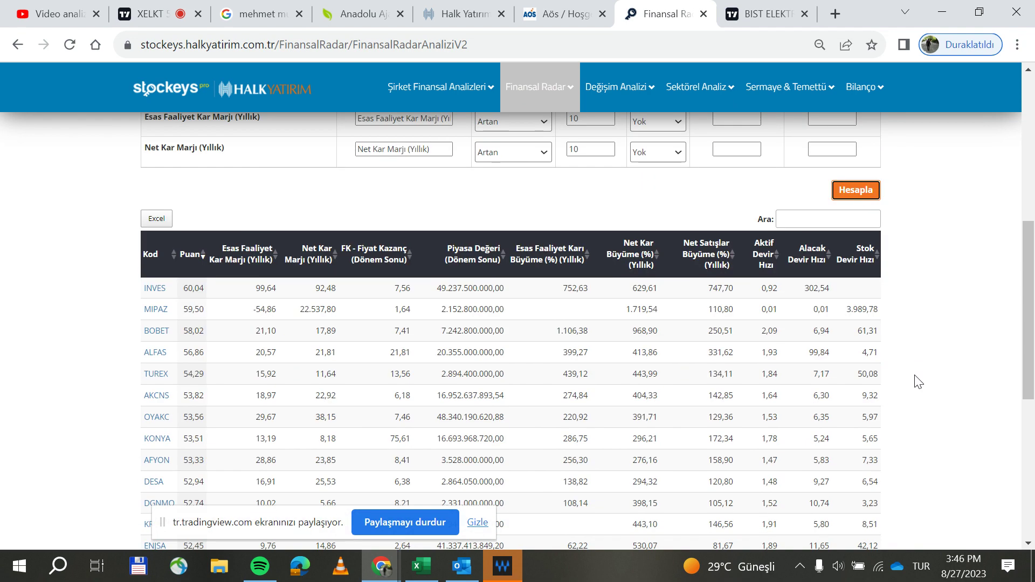
scroll(911, 383, "down", 2)
Change the sector or index to BIST ELEKTRİK and recalculate the Fast Puan scores.
scroll(897, 388, "up", 10)
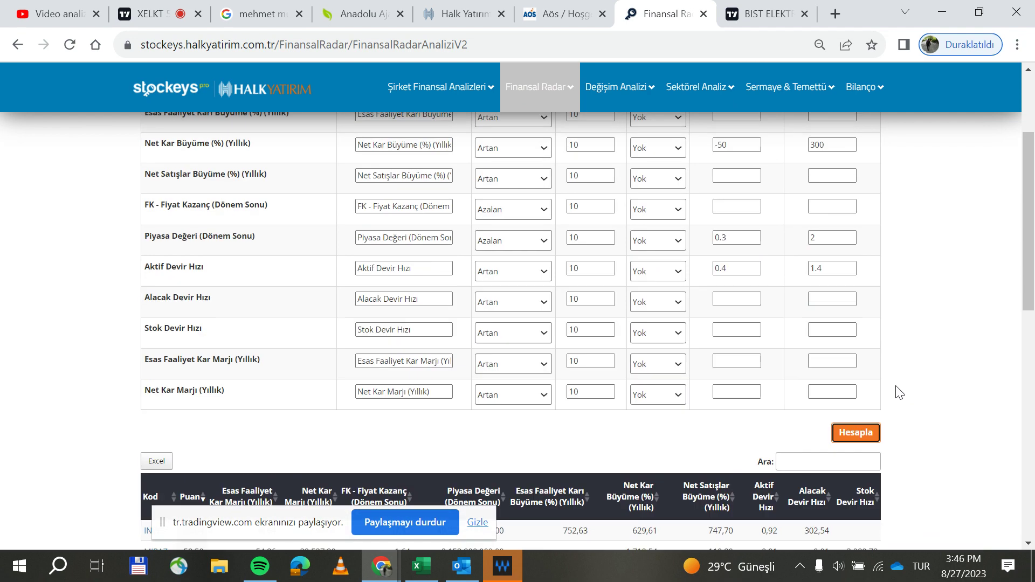
left_click(377, 185)
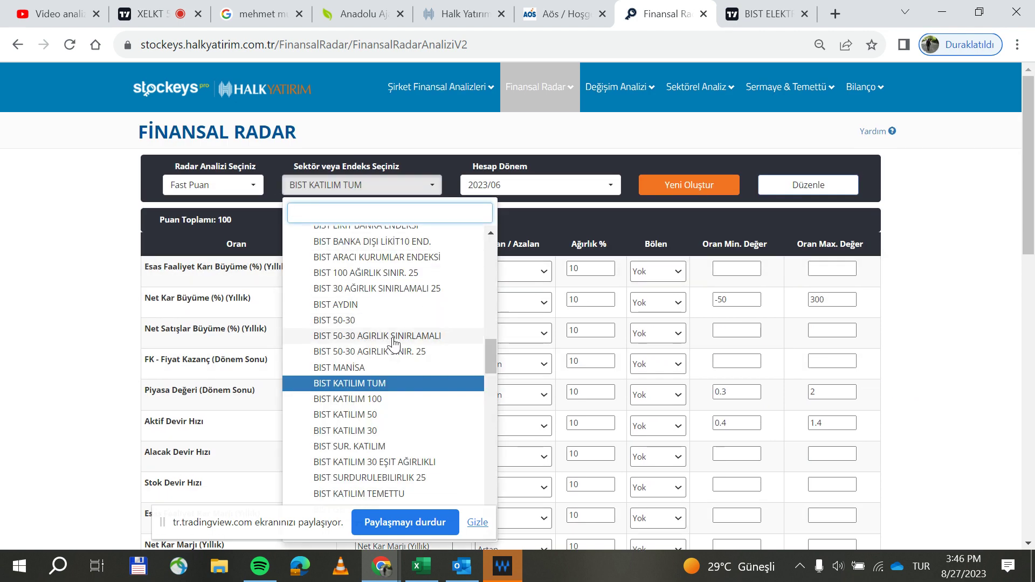
scroll(394, 345, "up", 3)
scroll(394, 345, "up", 5)
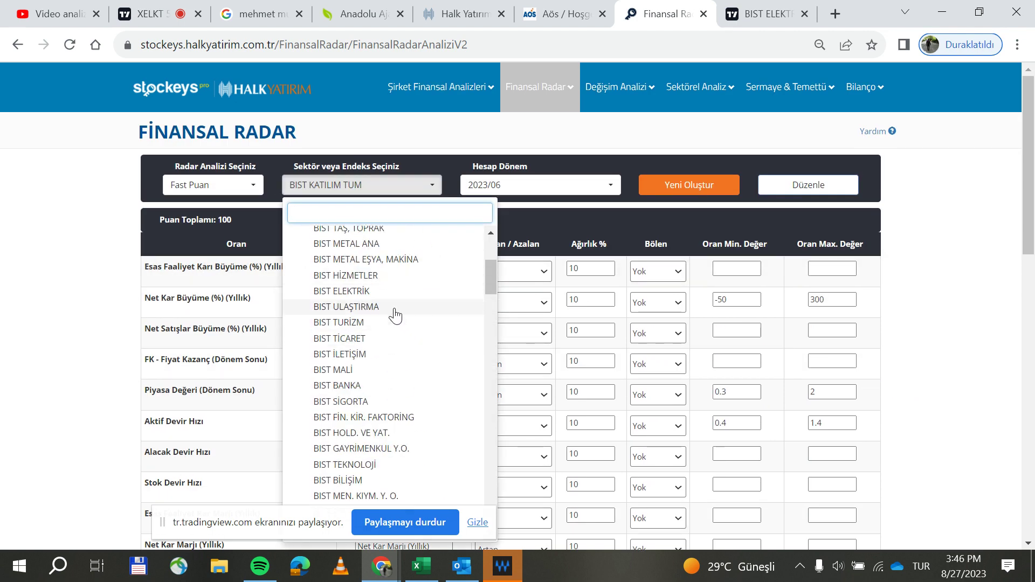
left_click(368, 292)
scroll(857, 372, "down", 15)
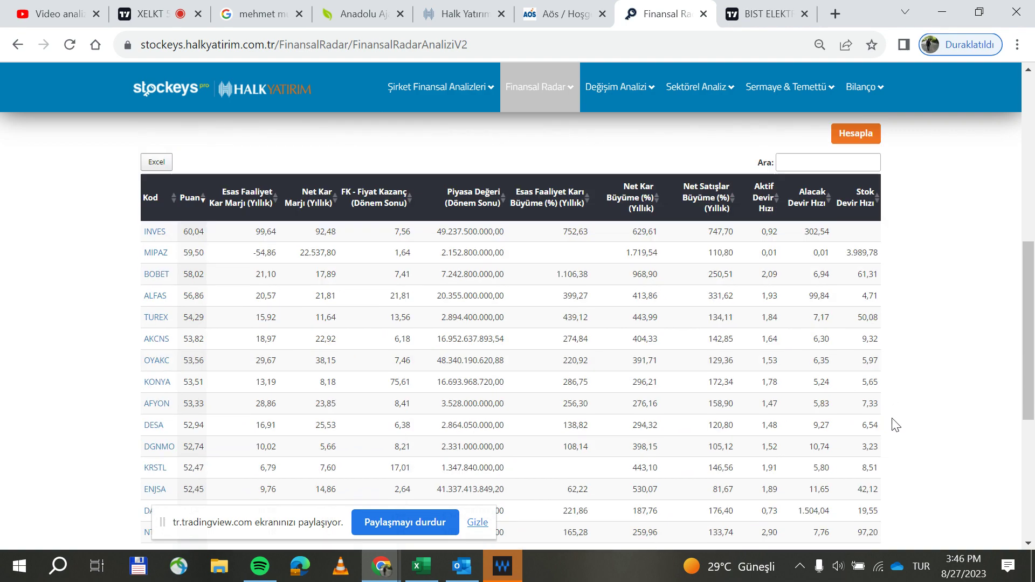
scroll(792, 351, "up", 7)
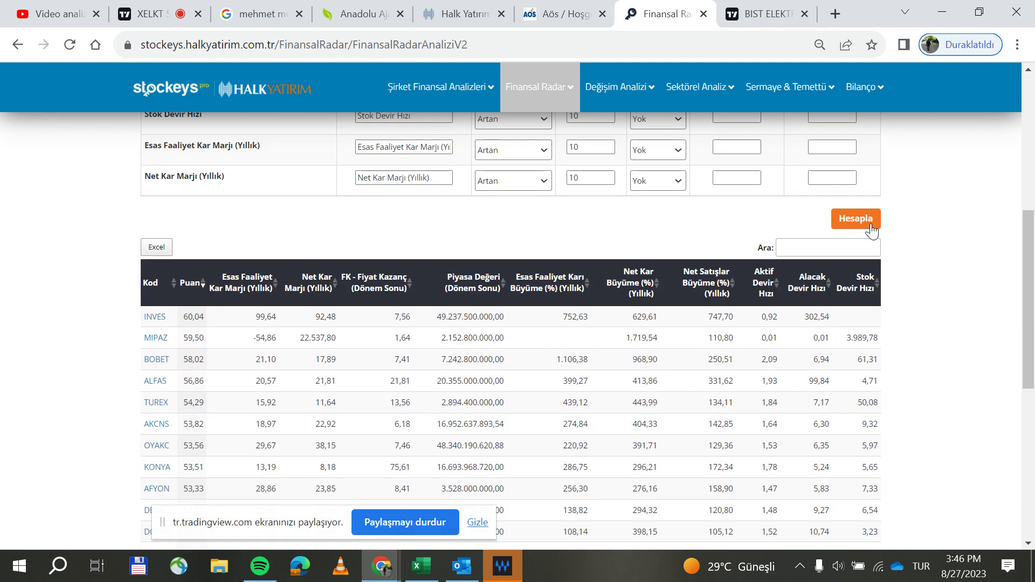
scroll(377, 302, "down", 1)
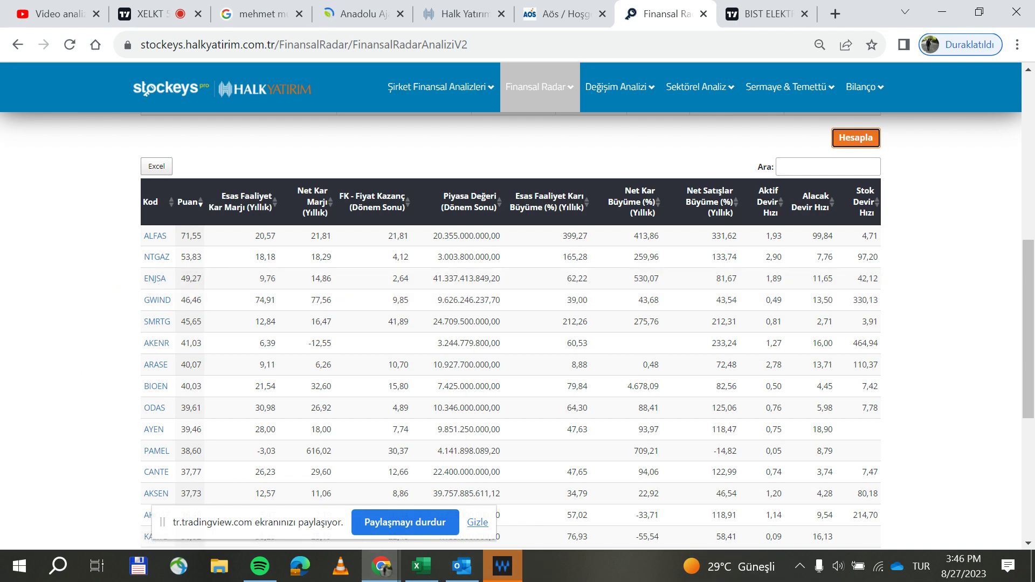
Switch to the Degerleme_2023_q2.xlsx workbook in Excel and filter the Enerji companies to show only those marked KATILIM.
left_click(423, 571)
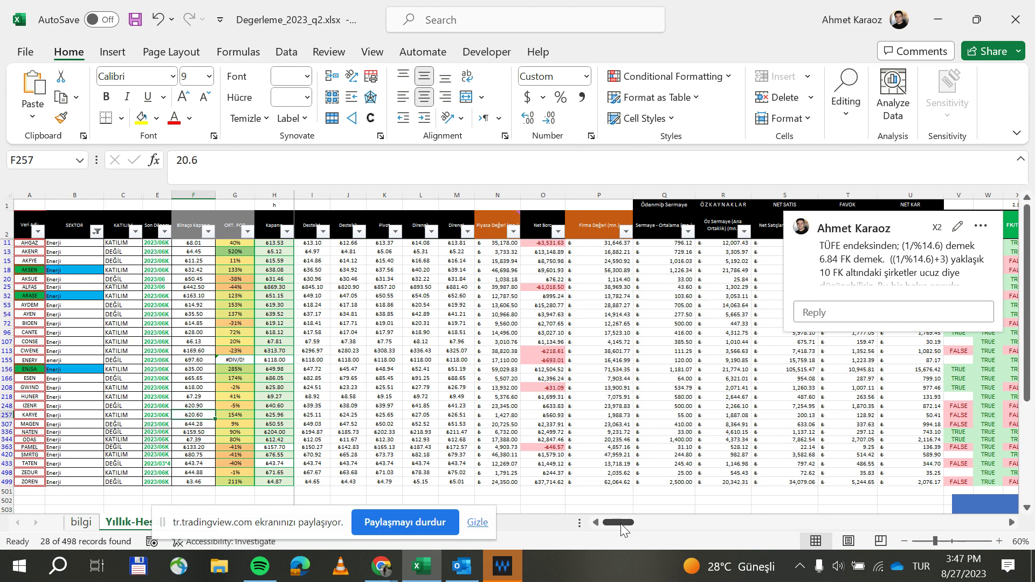
left_click_drag(626, 525, 573, 522)
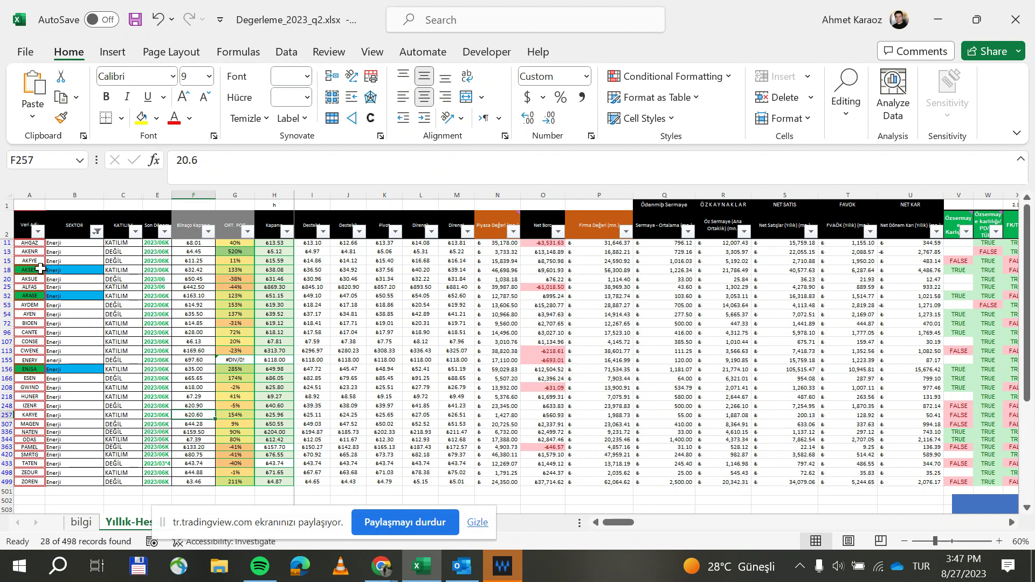
left_click(136, 233)
left_click(203, 387)
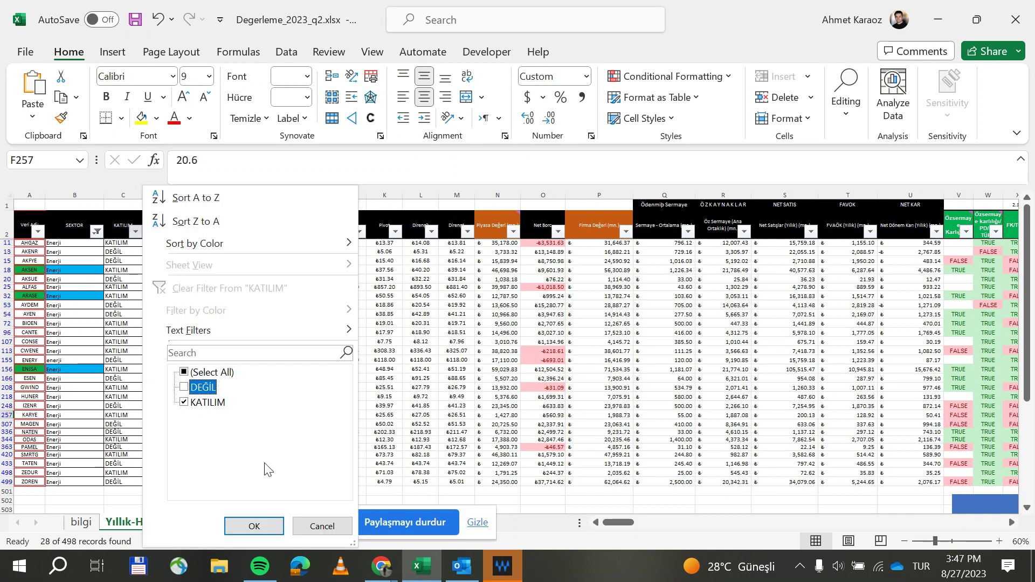
left_click(260, 532)
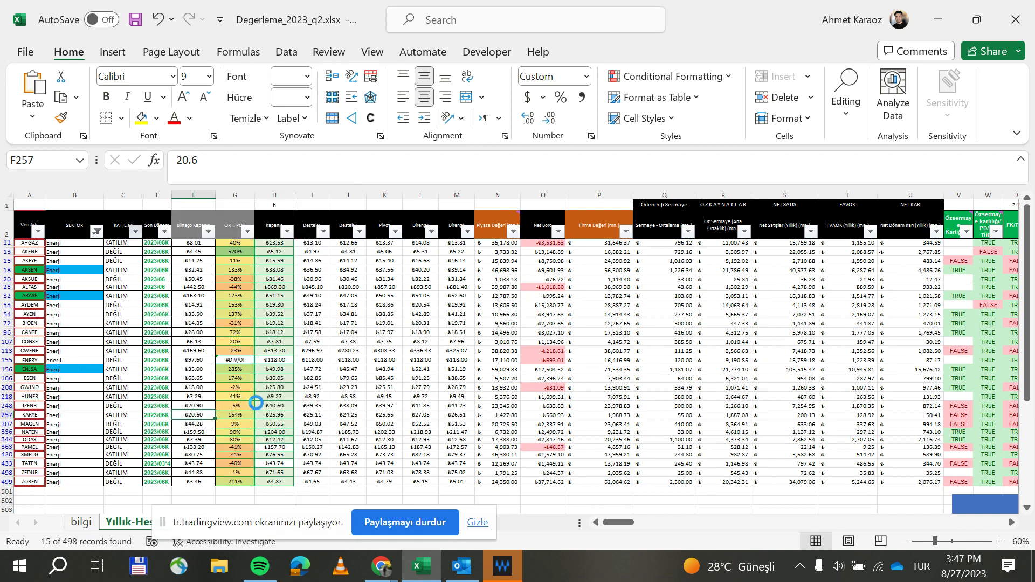
left_click(199, 468)
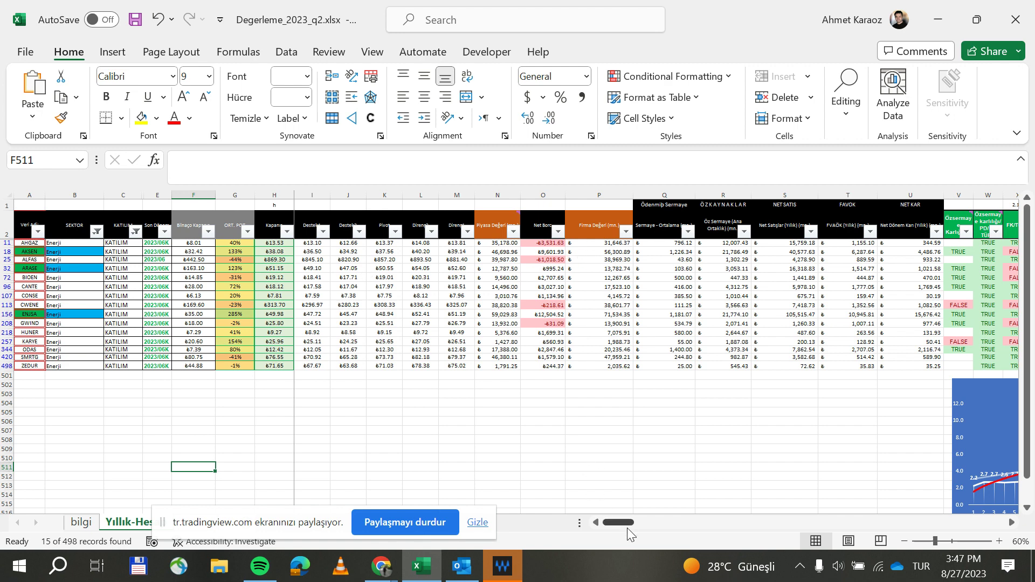
Look through the filtered companies' valuation ratios, calculated prices and Z-scores, and check the available ORT. POT filter values.
left_click_drag(627, 524, 660, 531)
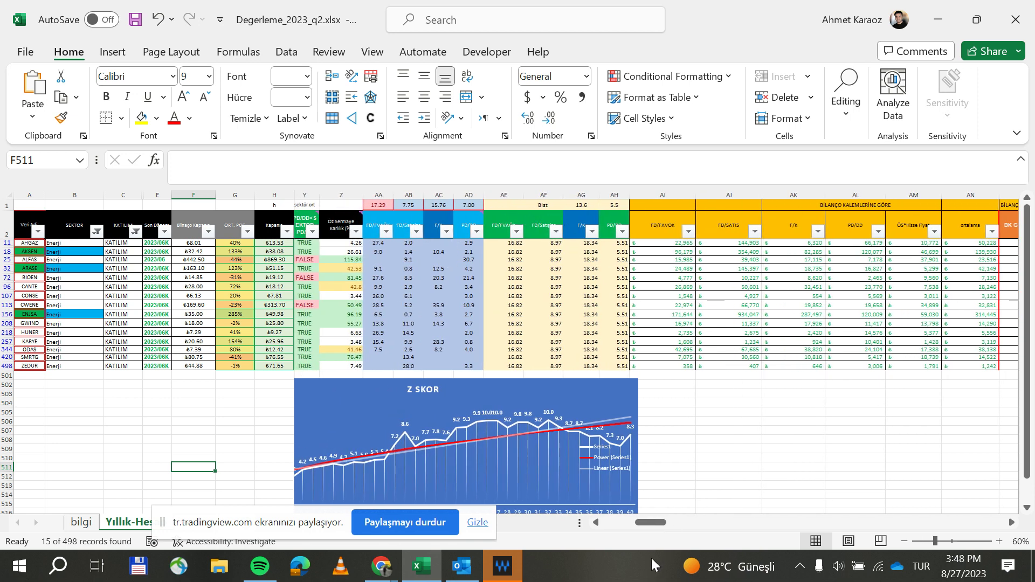
left_click_drag(654, 524, 696, 522)
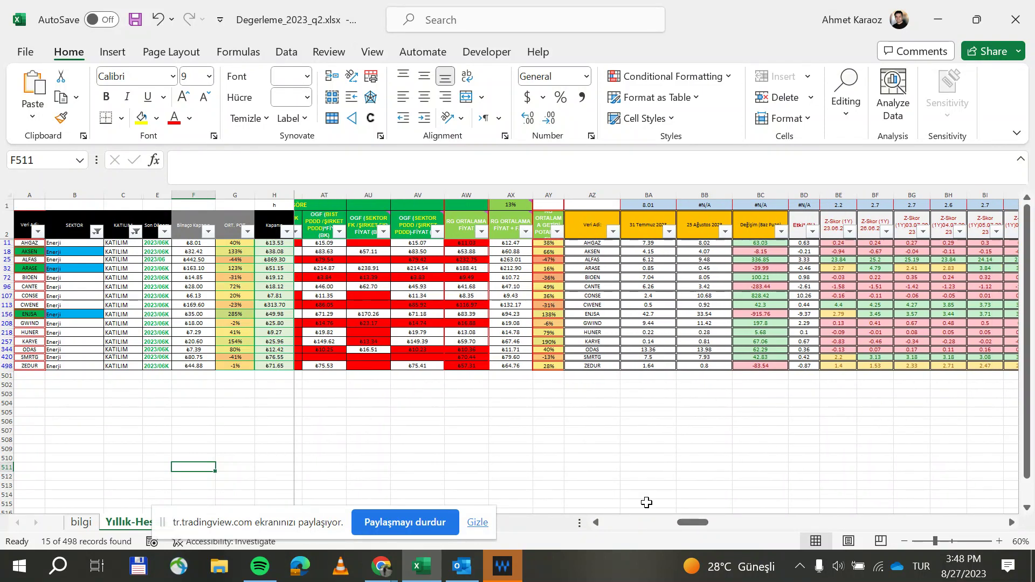
left_click_drag(692, 525, 548, 507)
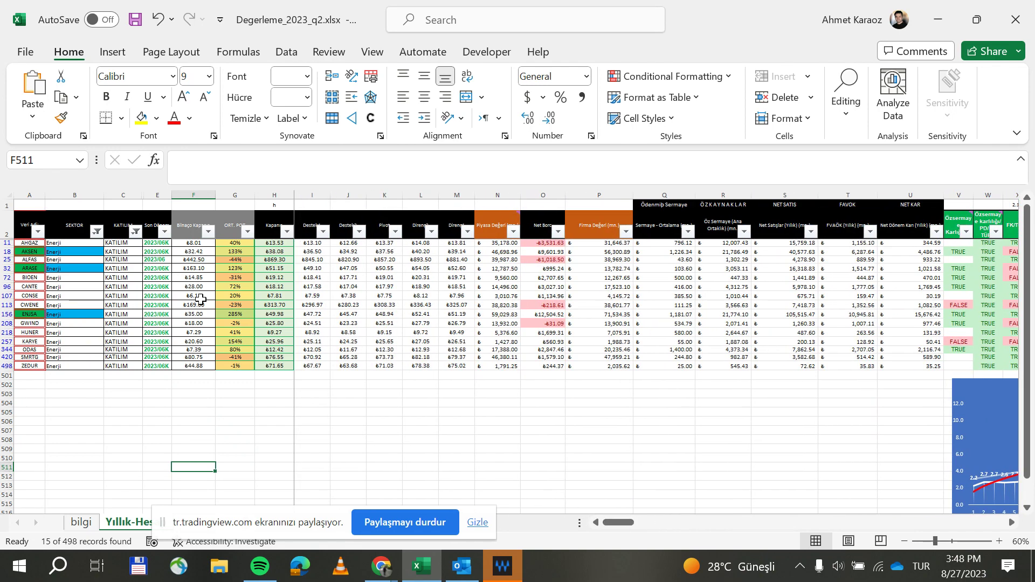
left_click(247, 232)
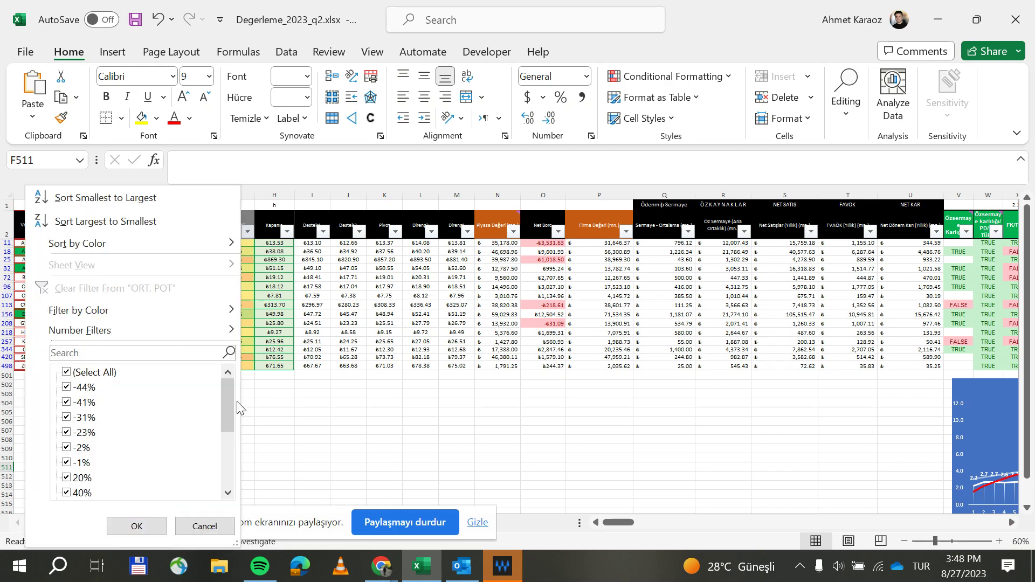
left_click(397, 413)
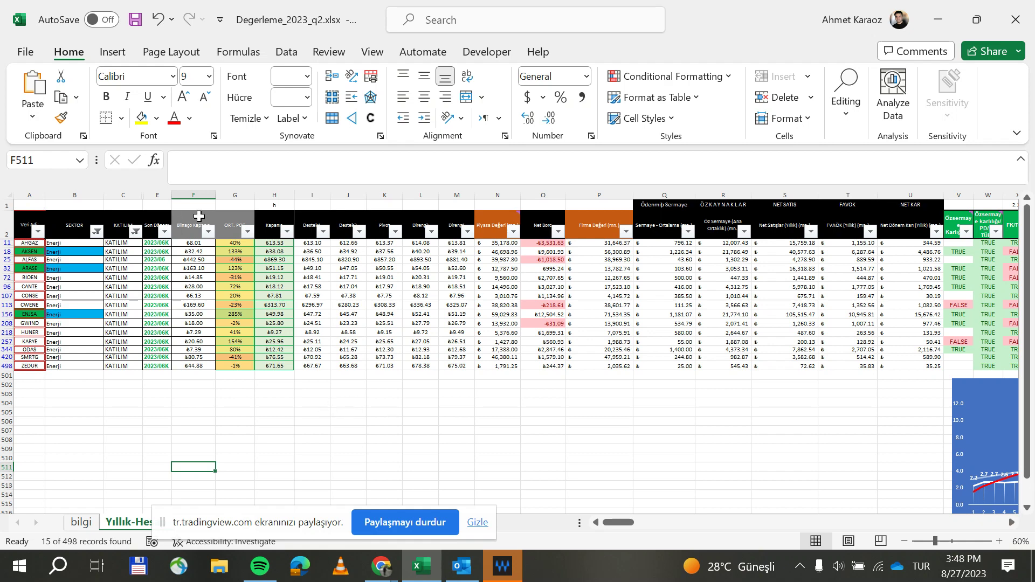
Filter ORT. POT to only the negative values from -44% to -1% and inspect the formula in G25.
left_click(247, 232)
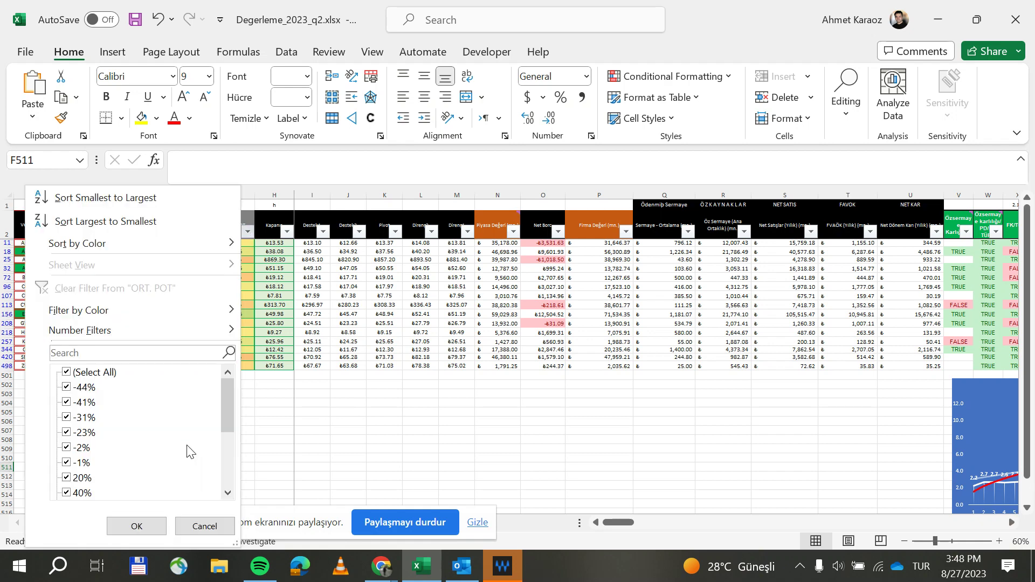
left_click(91, 373)
left_click(91, 388)
left_click(90, 403)
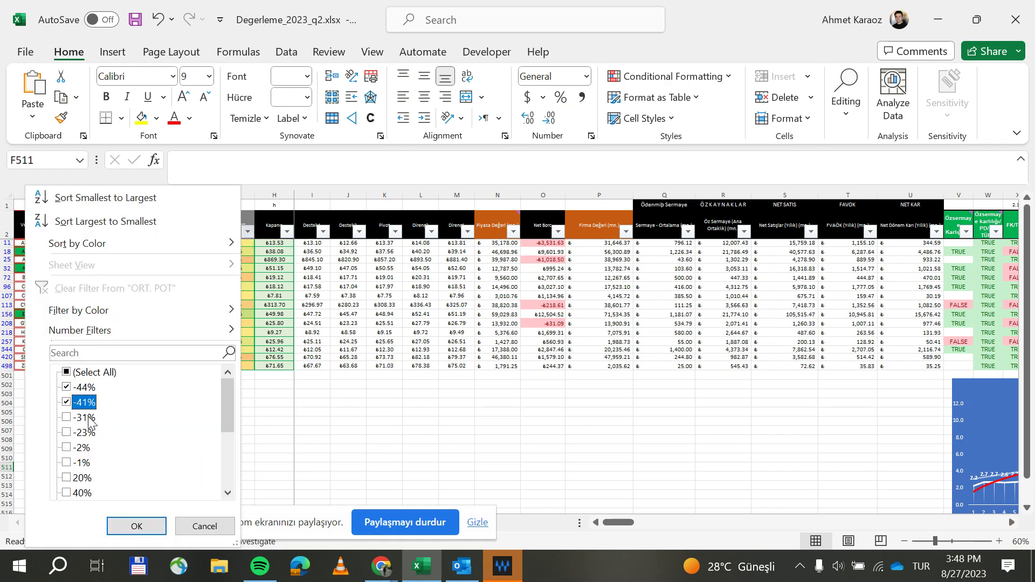
left_click(89, 418)
left_click(89, 434)
left_click(89, 448)
left_click(86, 463)
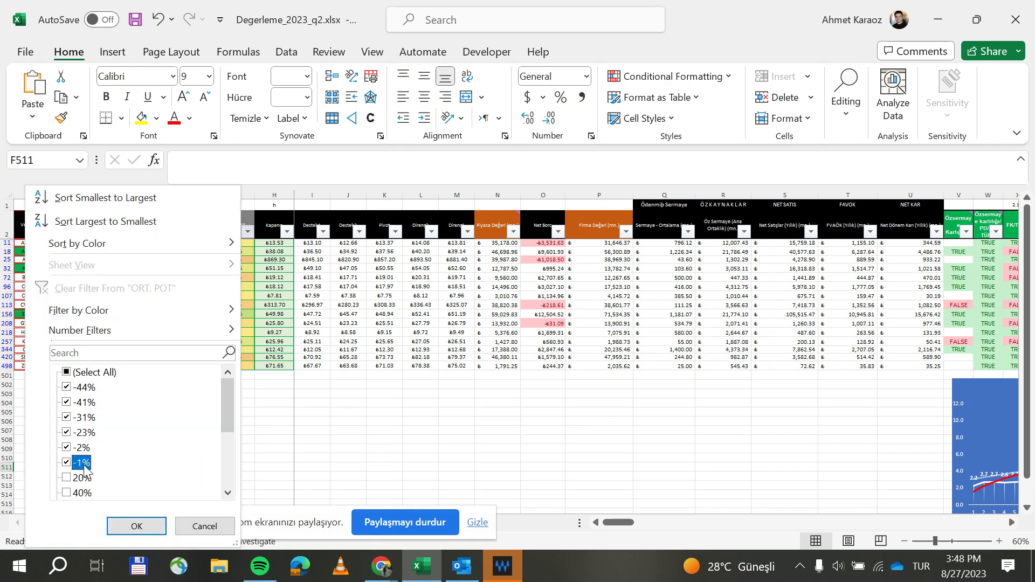
scroll(86, 456, "down", 1)
left_click(85, 452)
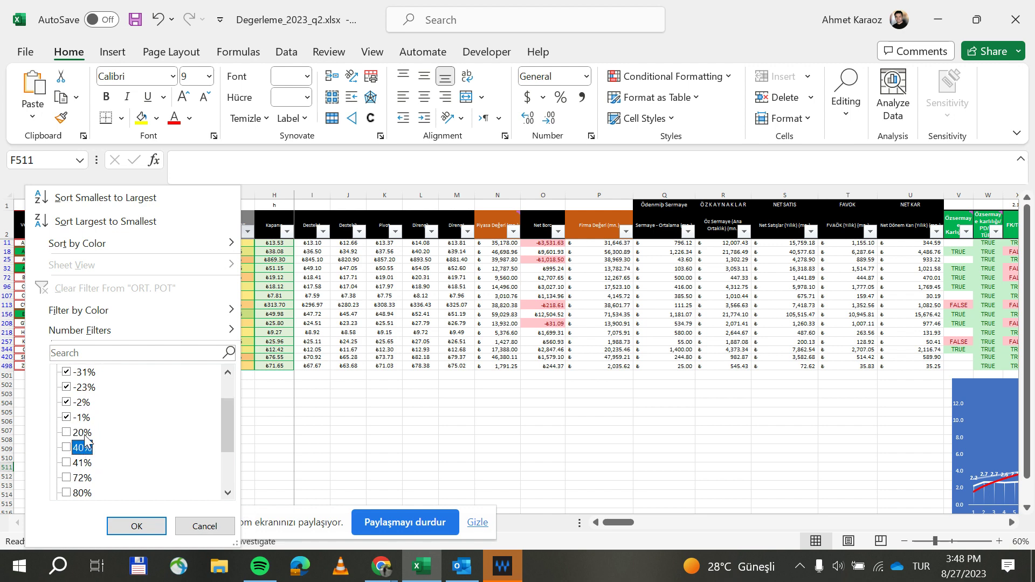
left_click(136, 525)
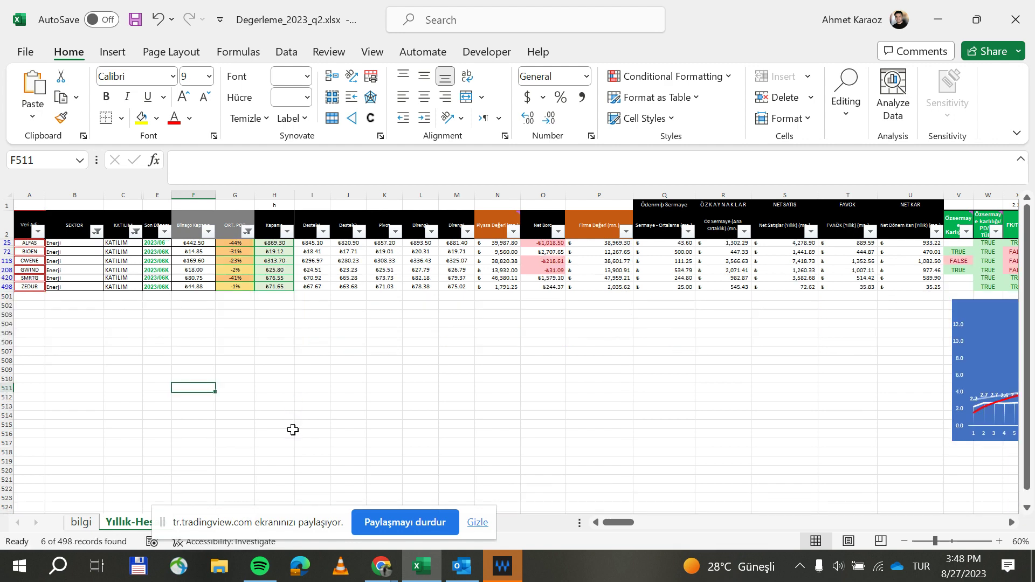
left_click(243, 242)
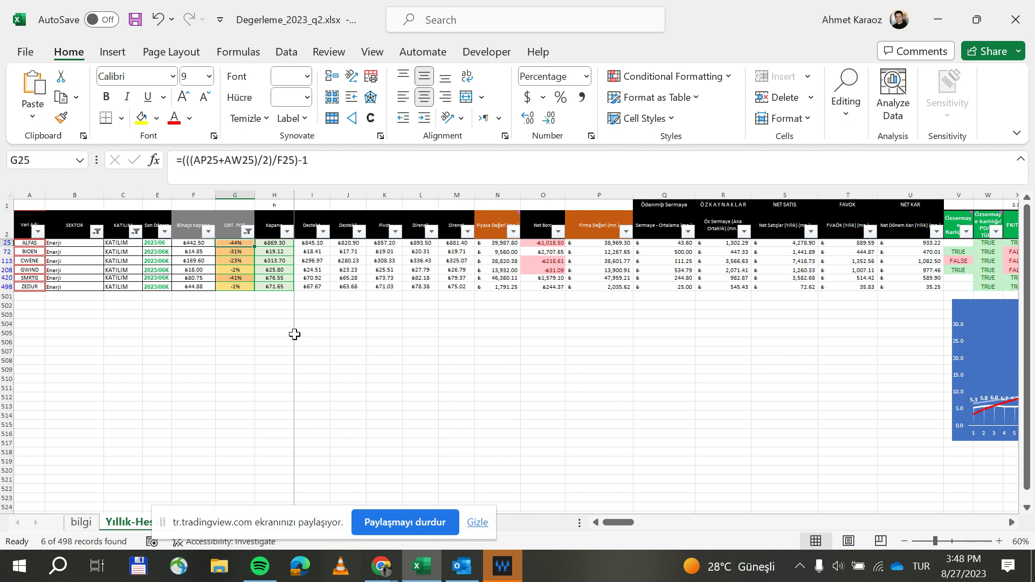
Refilter ORT. POT to exclude all negative values from -44% to -1%, keeping only companies with positive potential.
left_click(248, 231)
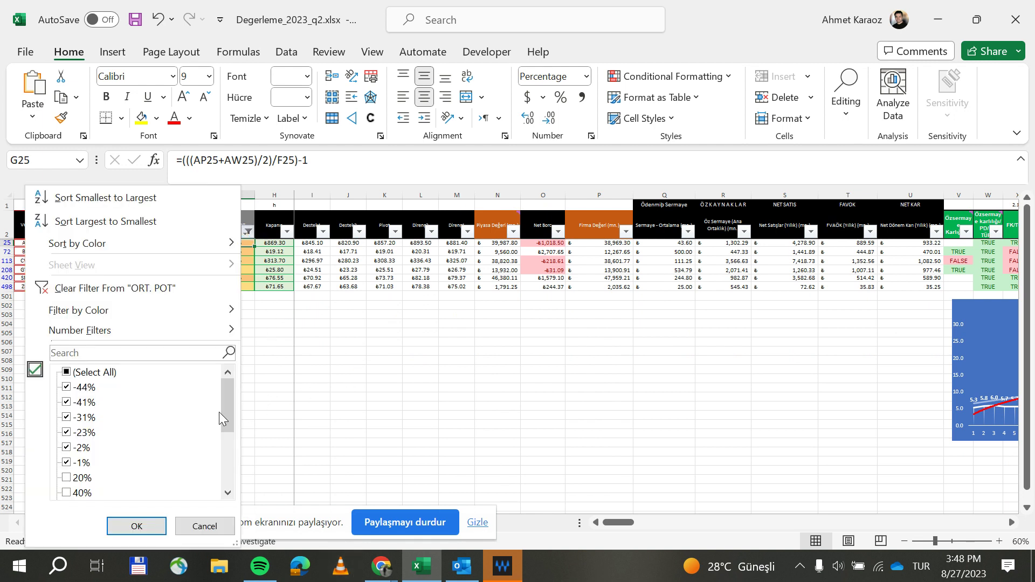
left_click(93, 374)
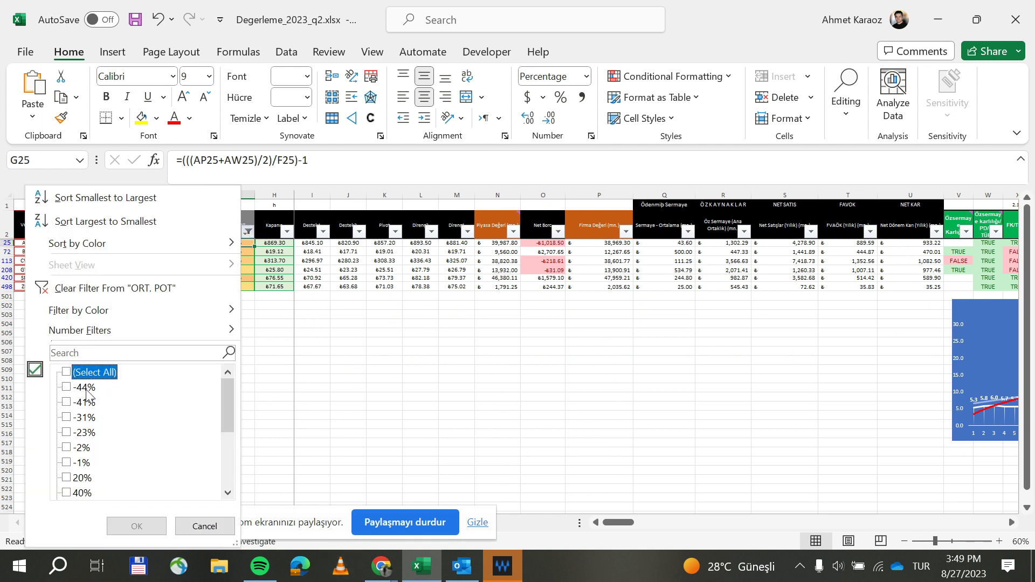
left_click(95, 372)
left_click(84, 387)
left_click(84, 402)
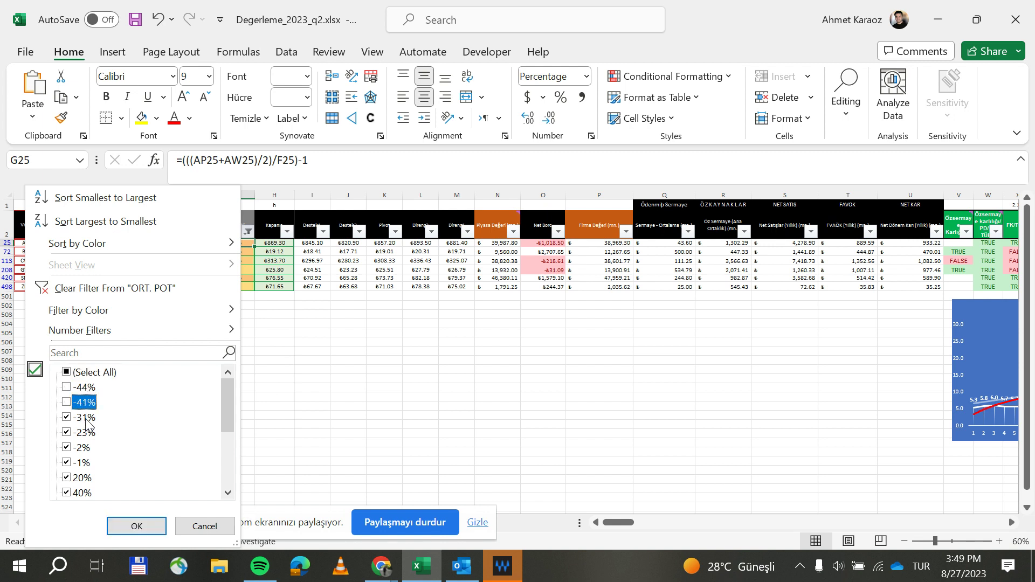
left_click(84, 417)
left_click(84, 432)
left_click(84, 448)
left_click(84, 462)
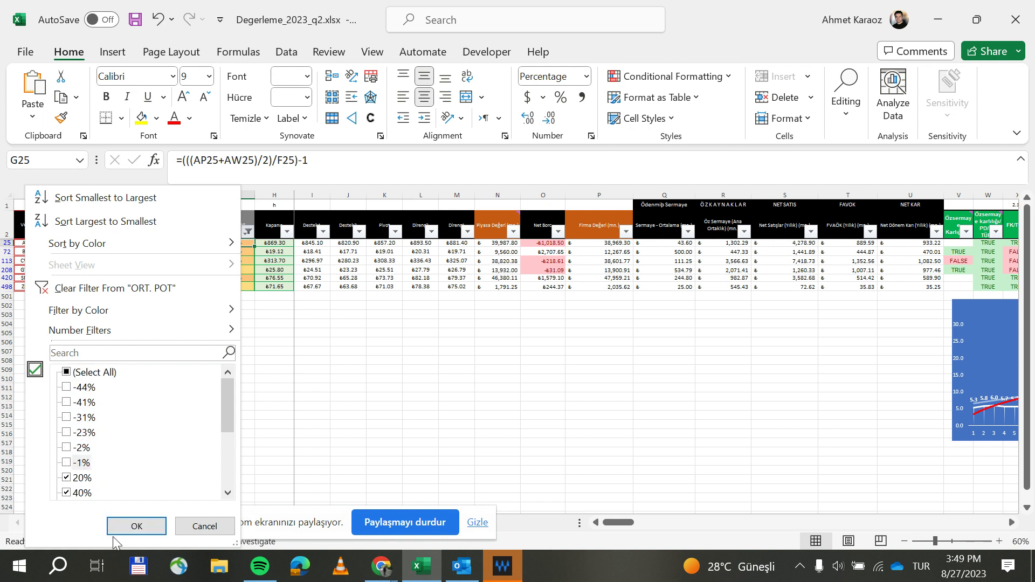
left_click(137, 526)
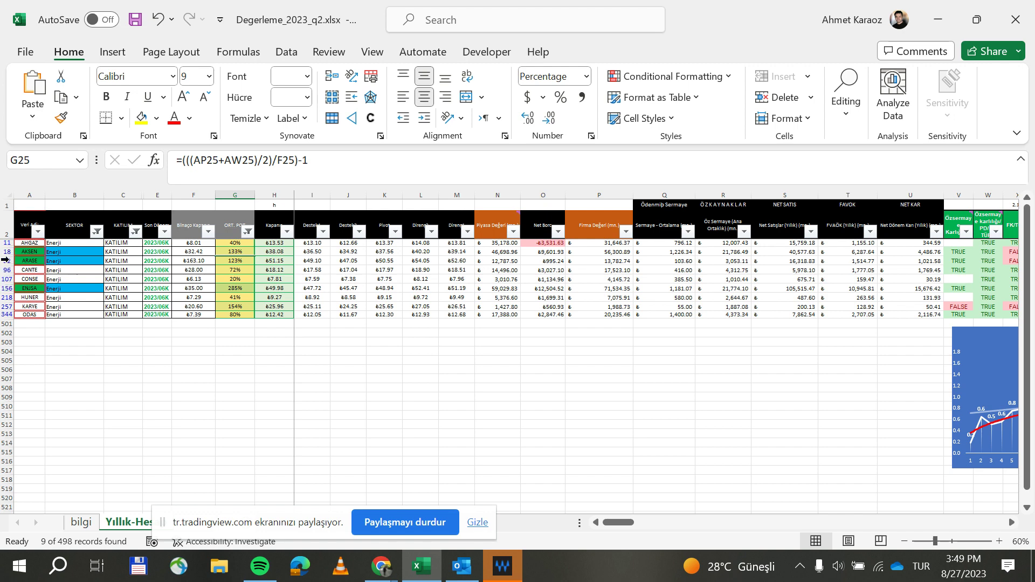
Examine the Net Borç values of the remaining companies from AKSEN to ODAS, including the ENJSA figure.
left_click_drag(618, 522, 620, 522)
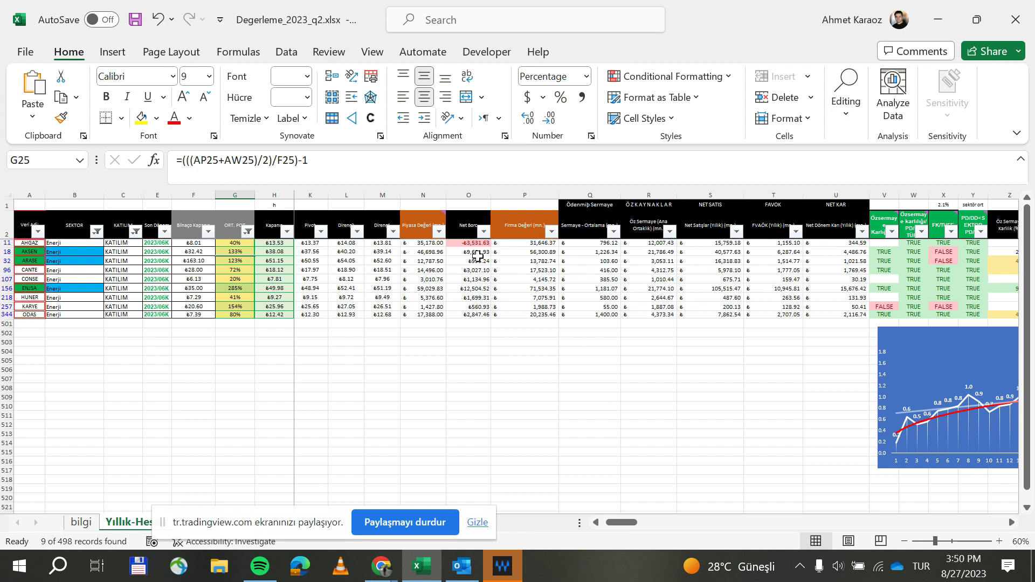
left_click_drag(481, 251, 479, 313)
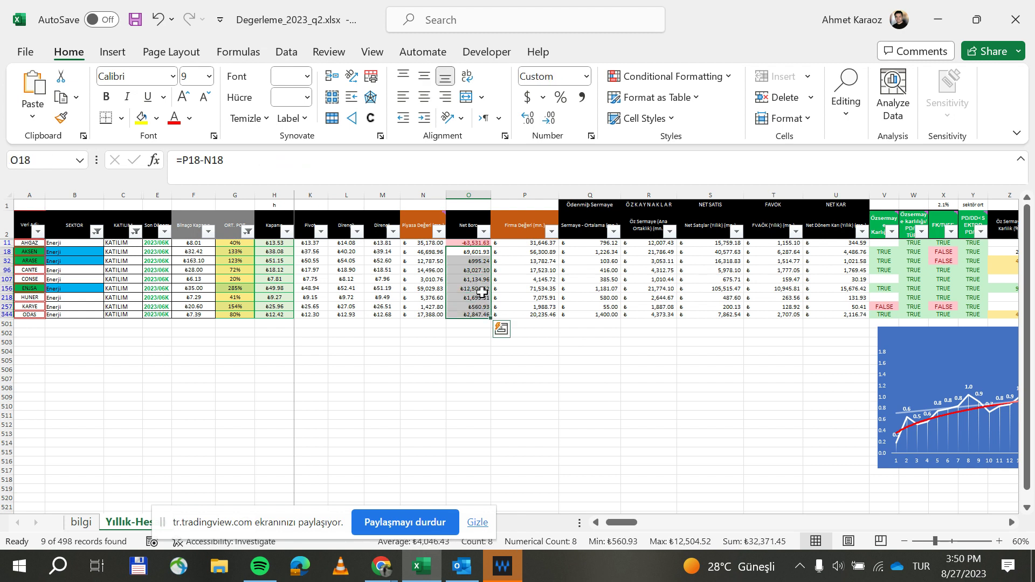
left_click(483, 289)
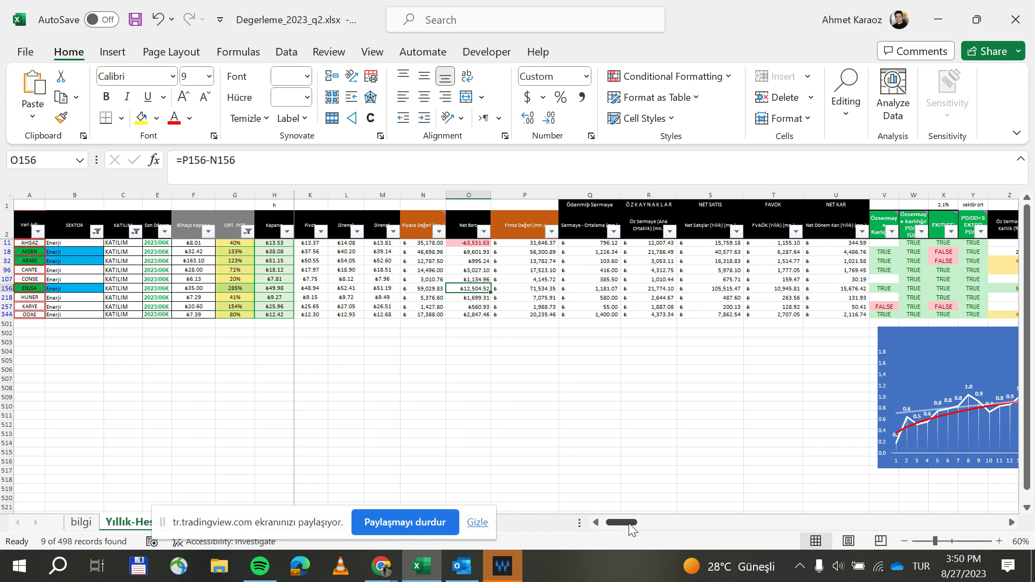
Read the note on the Özsermaye Karlığı criterion in V2 and check the ENJSA and ARASE rows against the valuation criteria.
left_click_drag(628, 524, 637, 528)
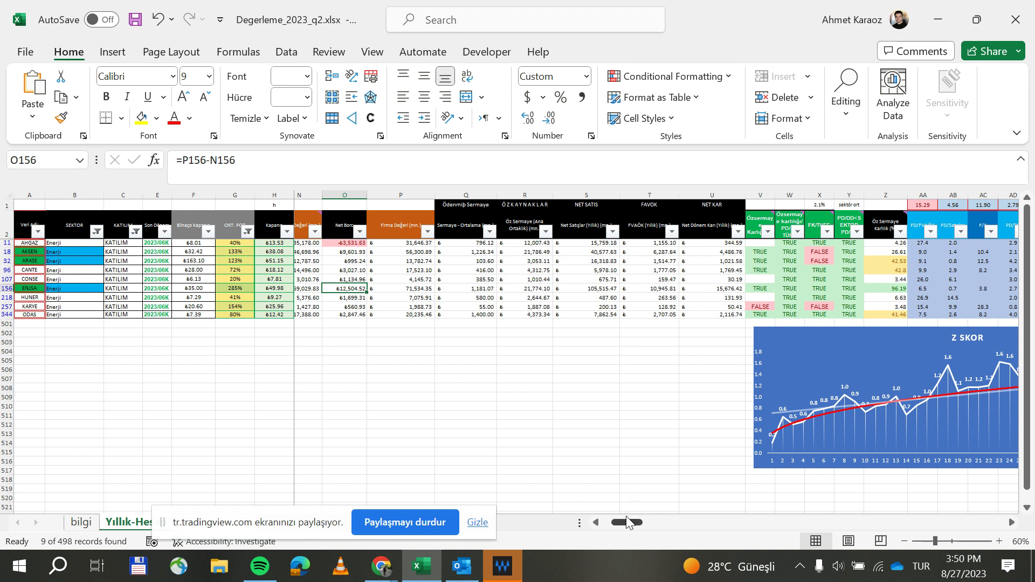
left_click_drag(630, 523, 638, 530)
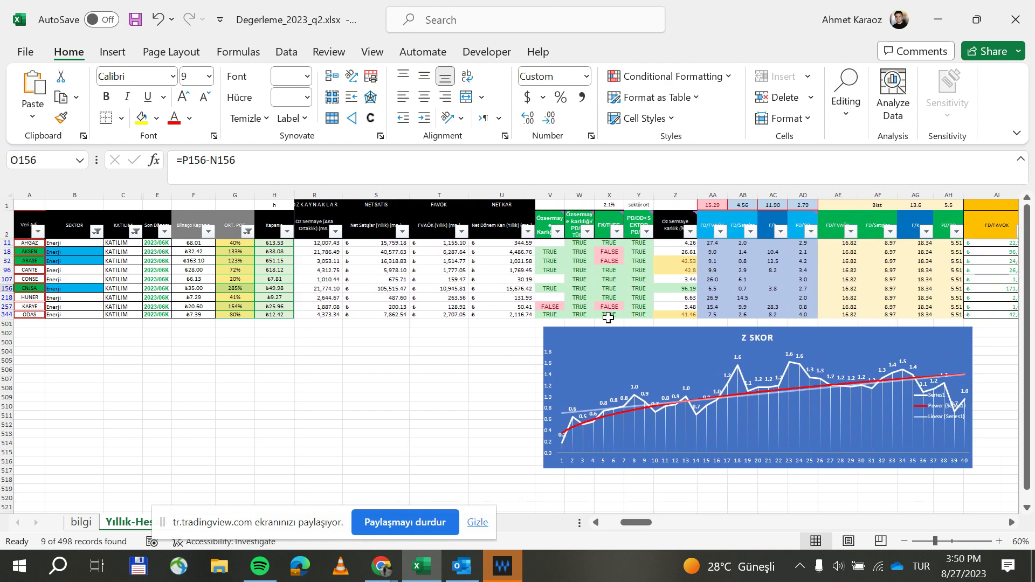
mouse_move(557, 220)
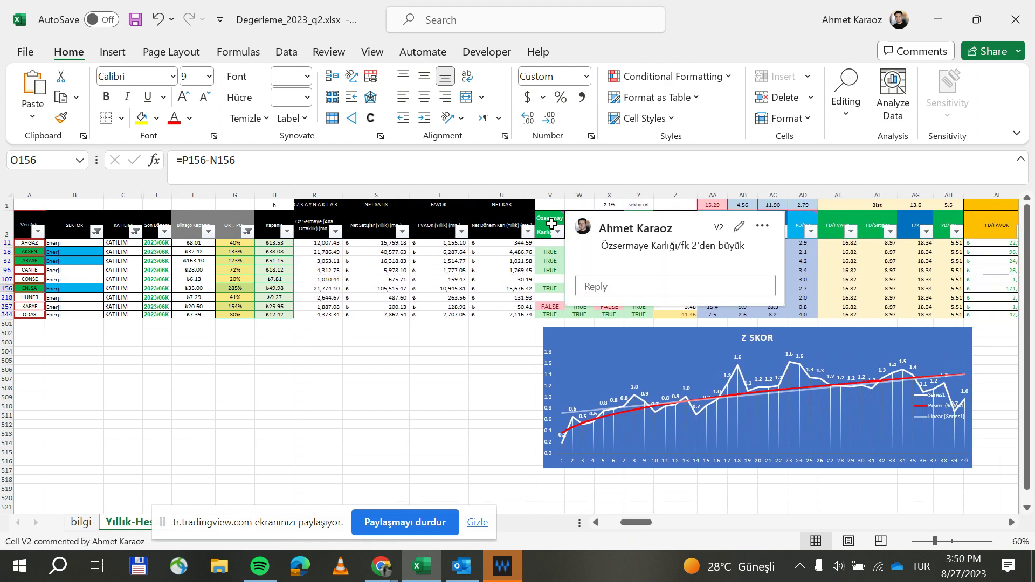
left_click(473, 351)
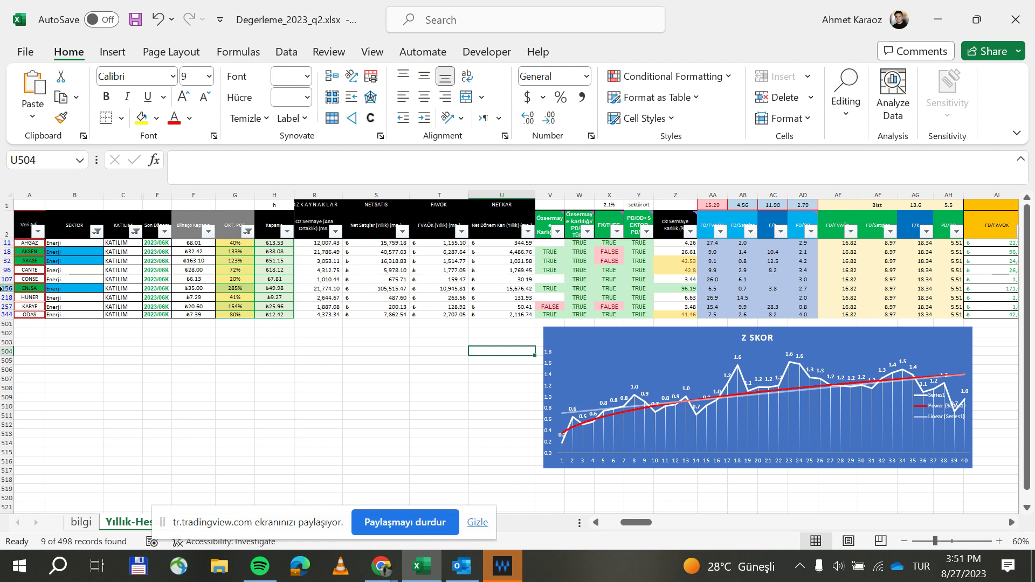
left_click(2, 288)
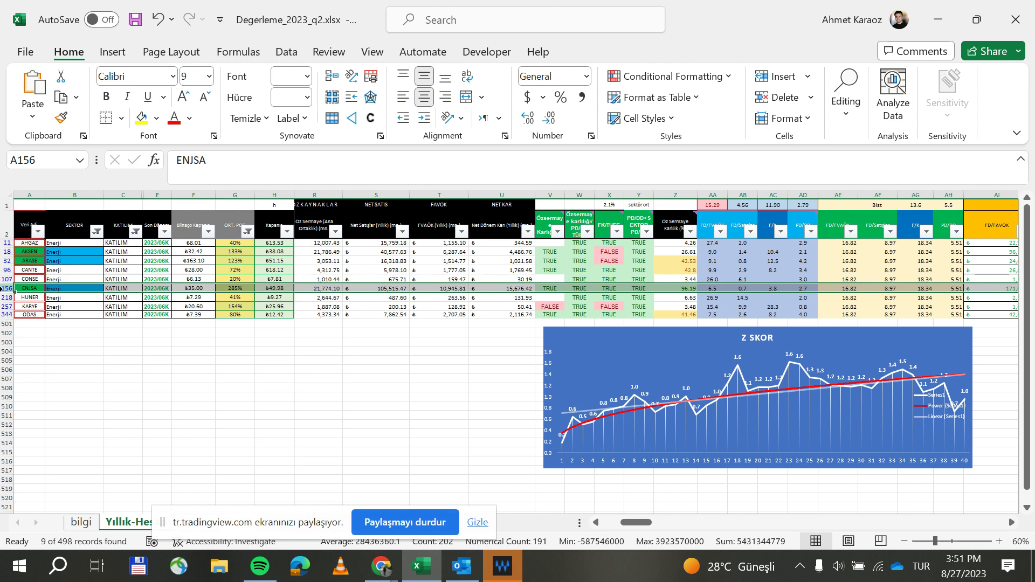
left_click(3, 261)
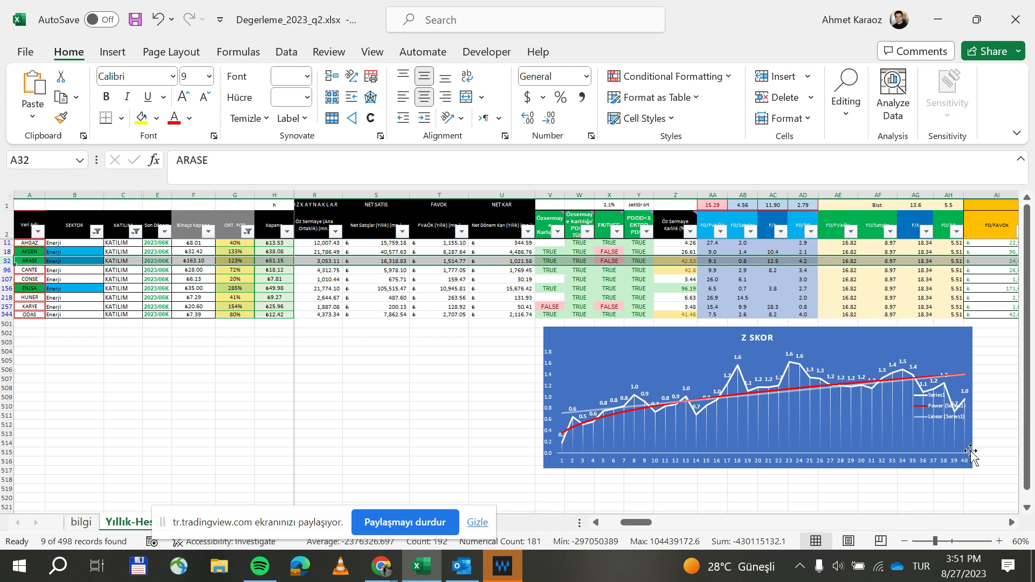
Read the PD/DD notes in AD2 and compare the F/K values of the filtered companies, including ENJSA and CANTE.
left_click(1011, 522)
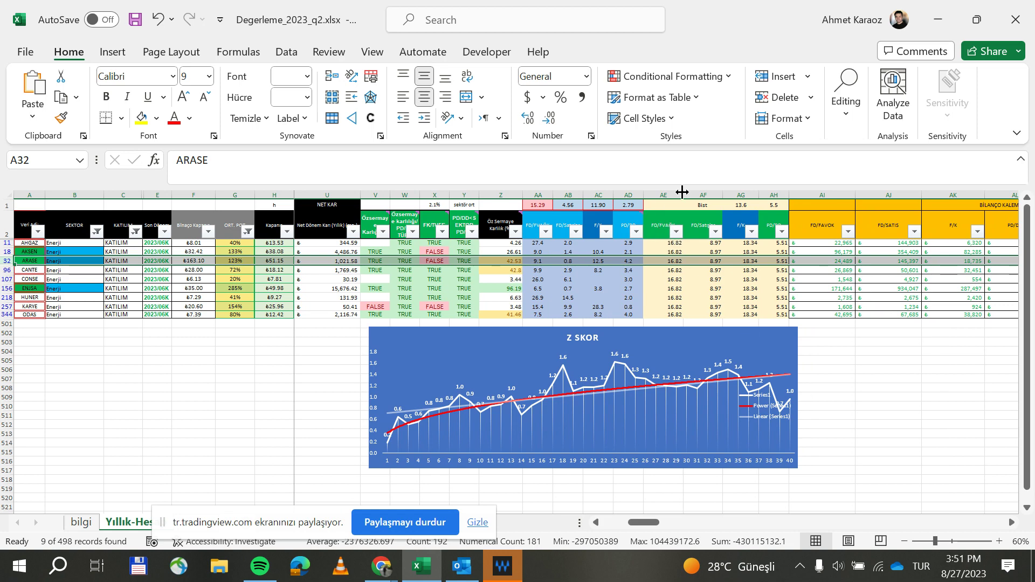
mouse_move(623, 225)
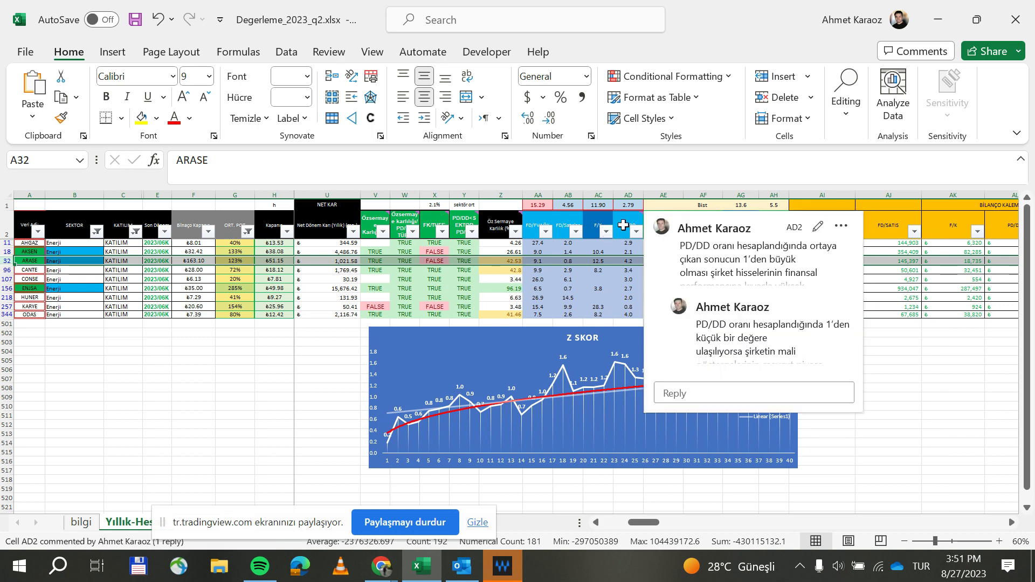
left_click(943, 433)
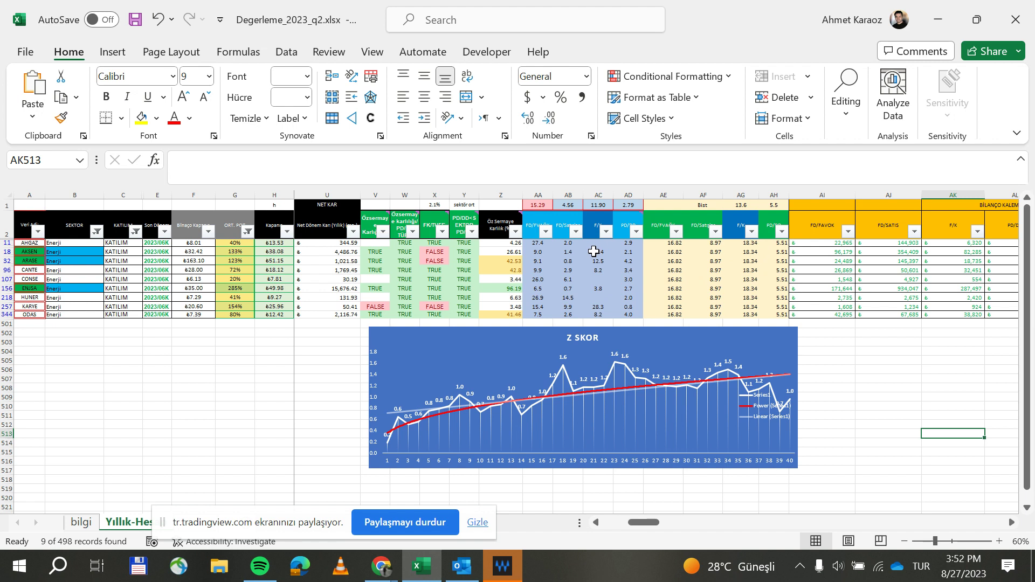
left_click(604, 289)
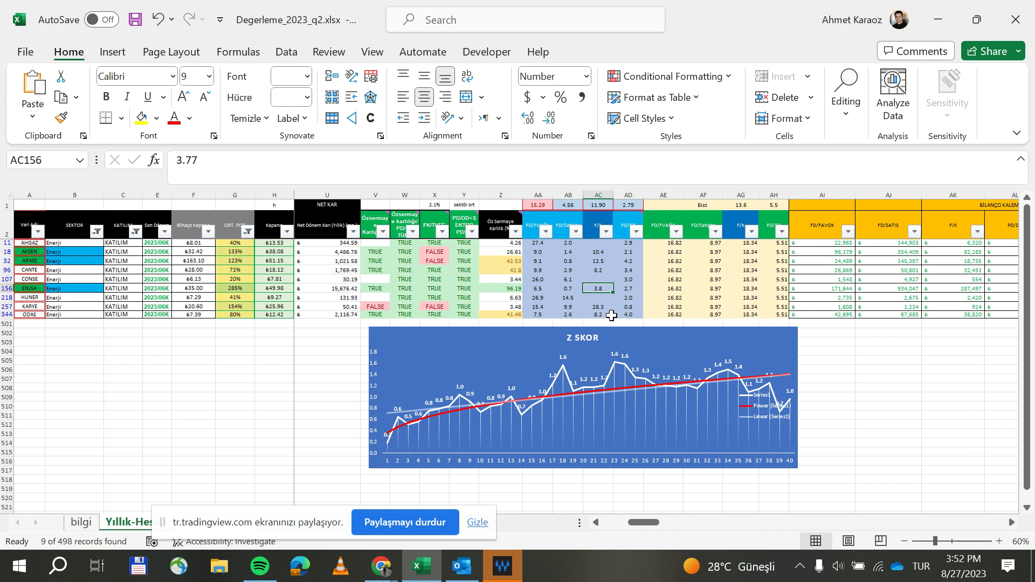
left_click(600, 271)
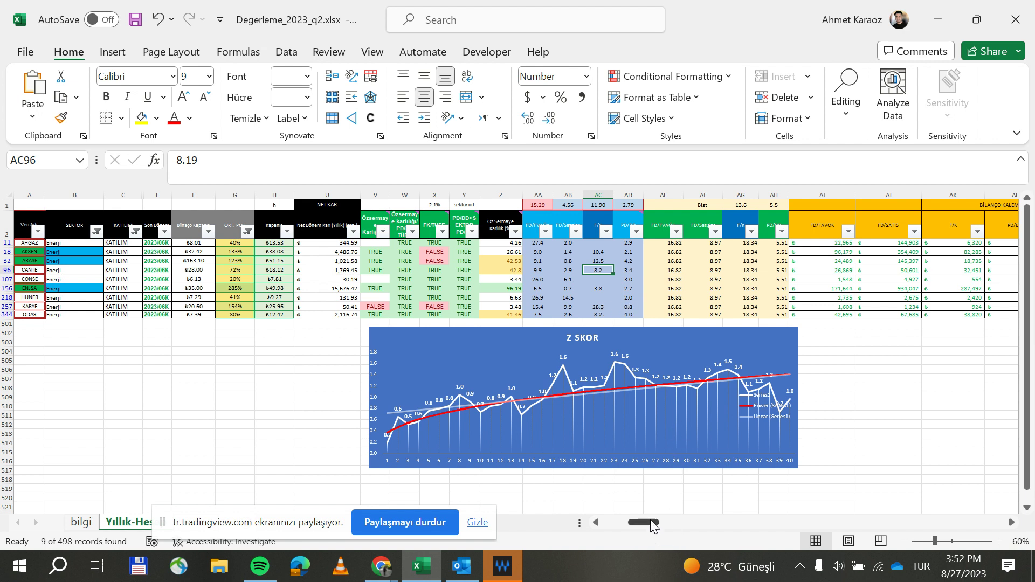
Examine the Z-Skor history of the filtered companies, highlighting the CANTE row and checking its earlier scores.
left_click_drag(652, 524, 752, 526)
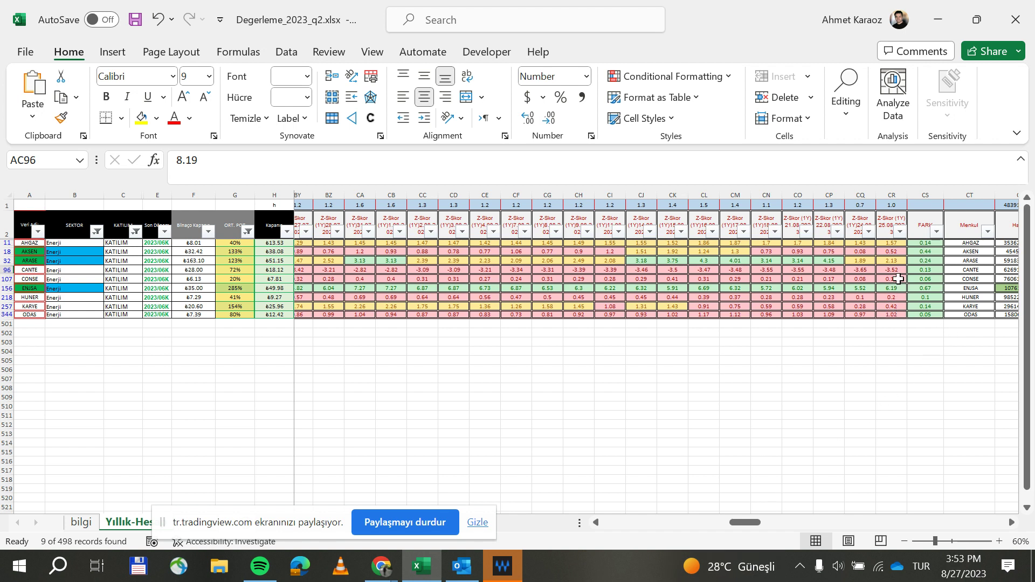
left_click(6, 269)
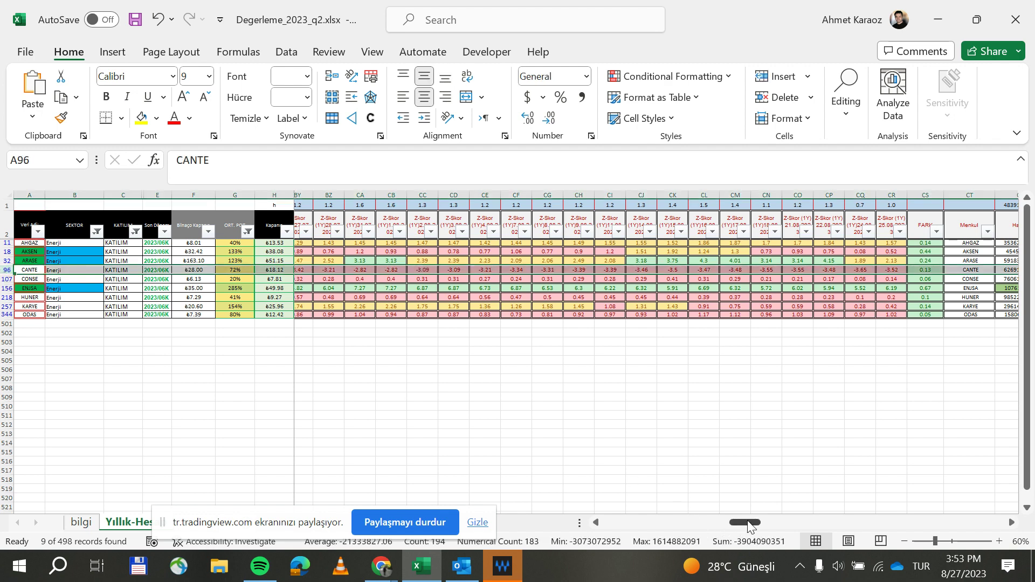
left_click_drag(753, 526, 700, 523)
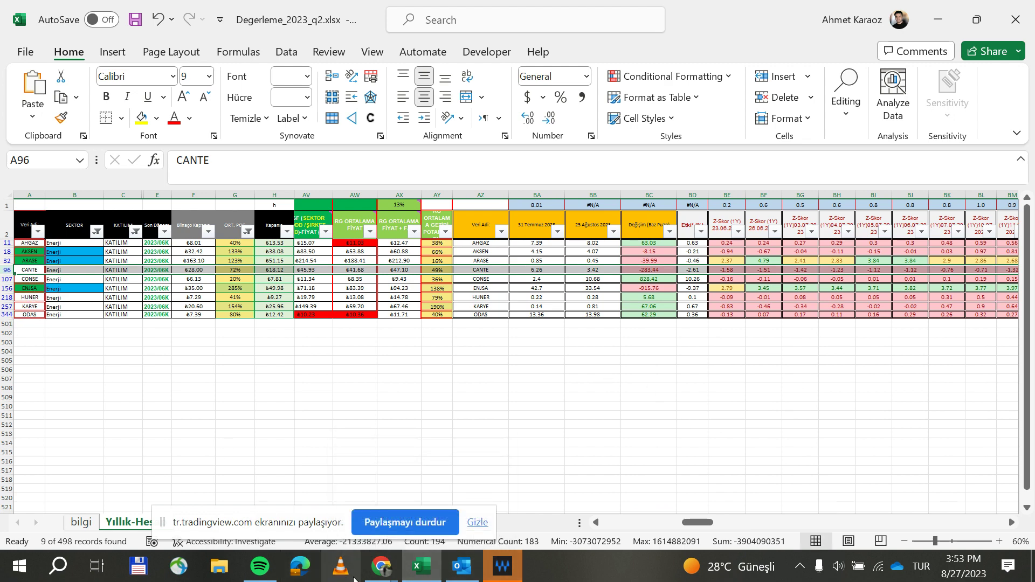
Switch to the TradingView chart in Chrome and load ENJSA from the Kırmızı liste watchlist.
mouse_move(381, 566)
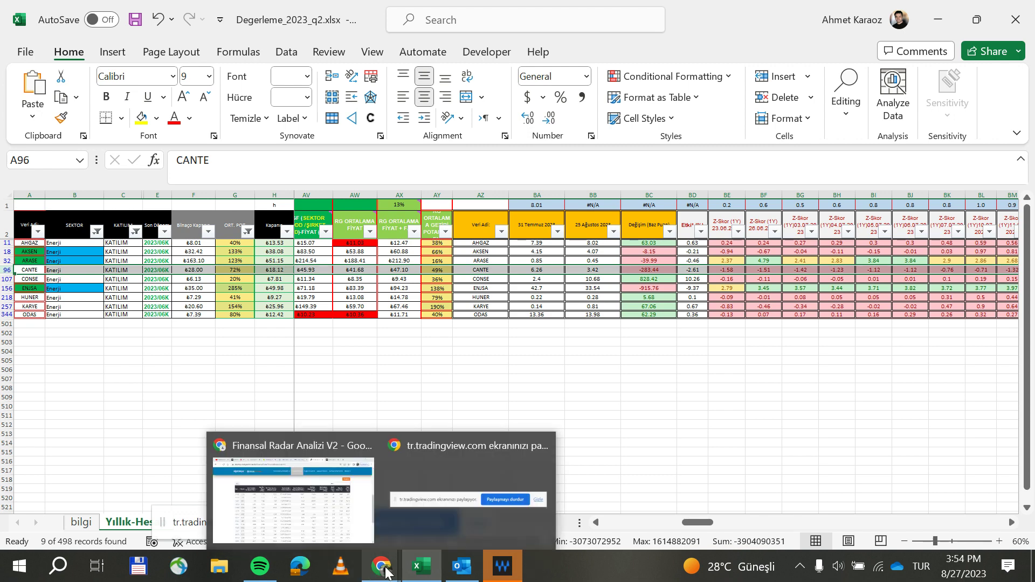
left_click(292, 447)
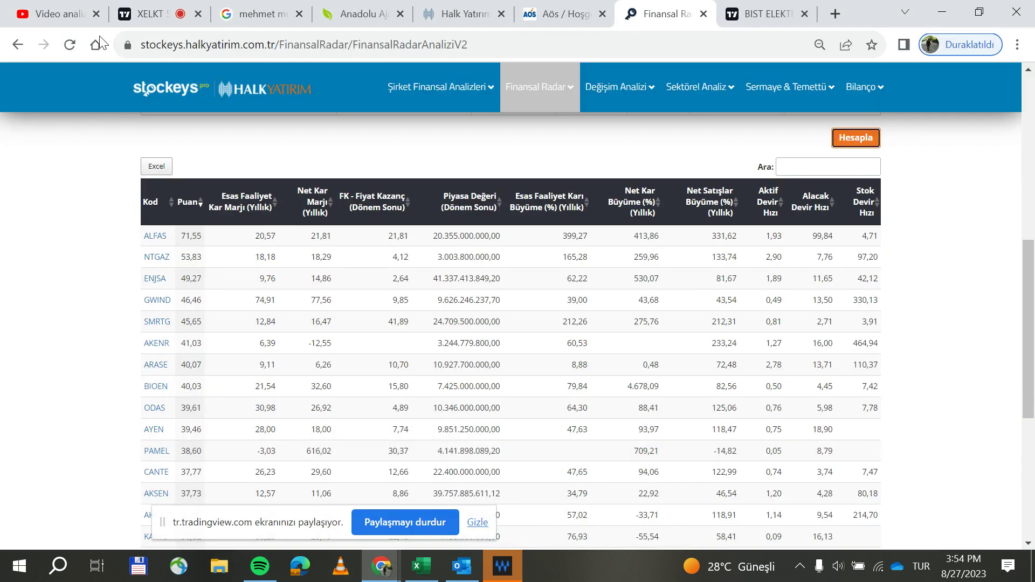
left_click(161, 16)
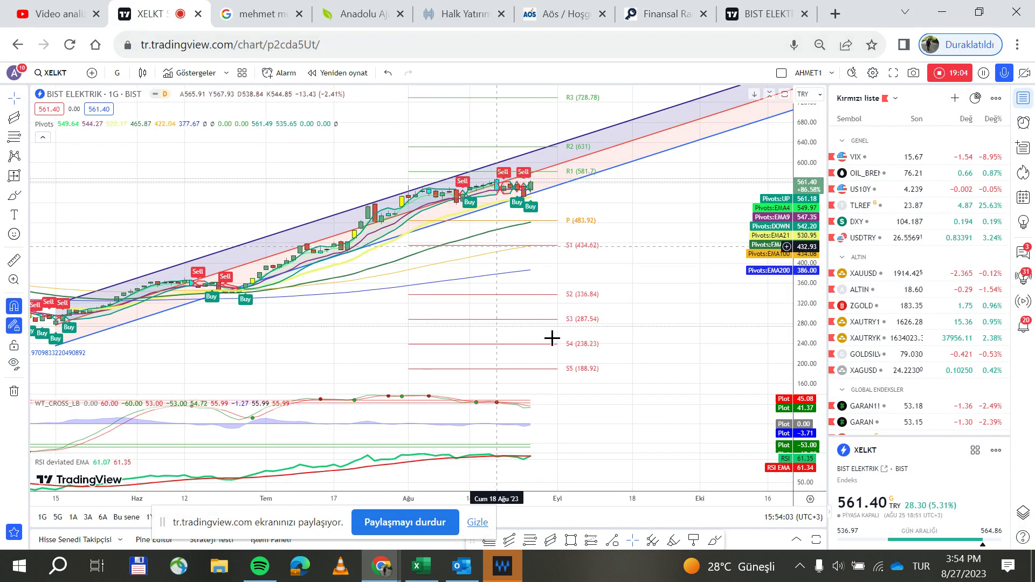
scroll(896, 403, "down", 2)
scroll(896, 403, "down", 2)
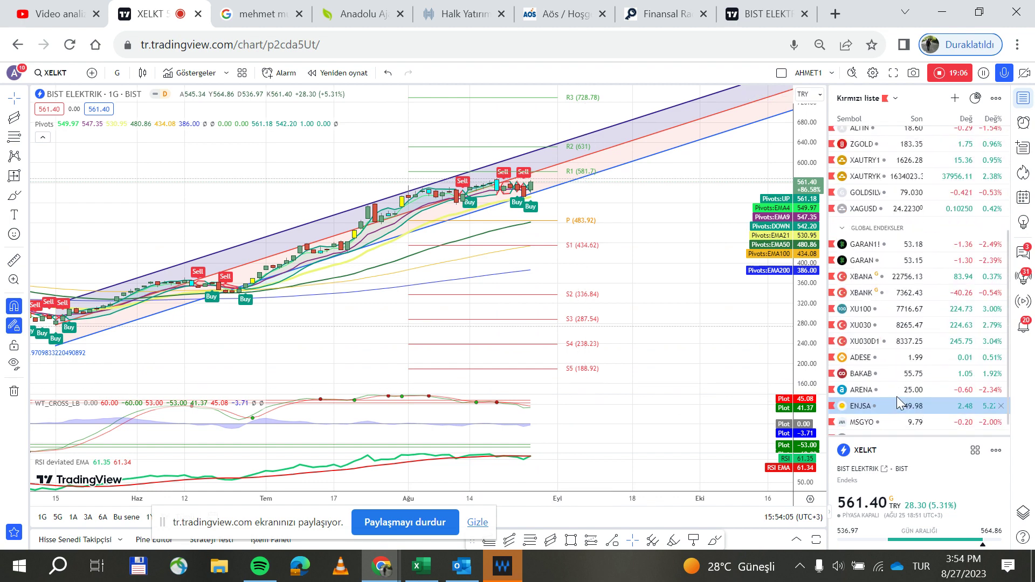
left_click(890, 404)
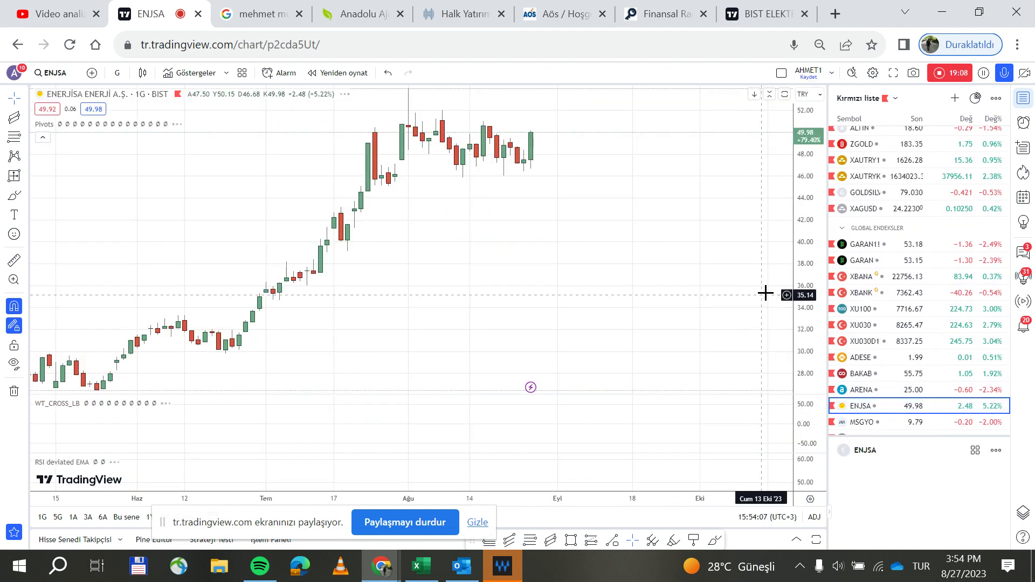
View ENJSA on the 1-month interval and rescale the price axis to fit the pivot levels from S5 up to R3.
left_click(117, 73)
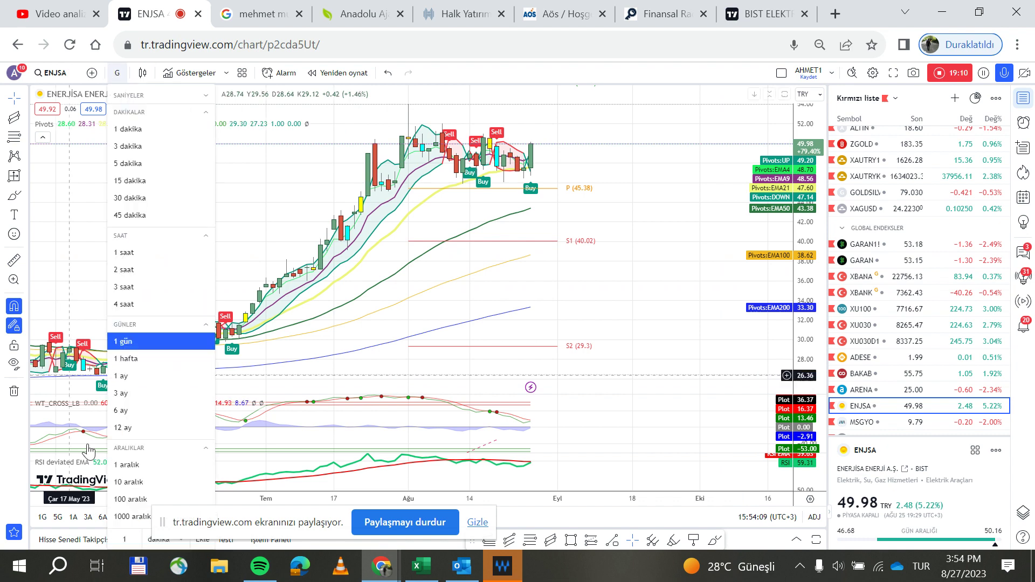
left_click(147, 382)
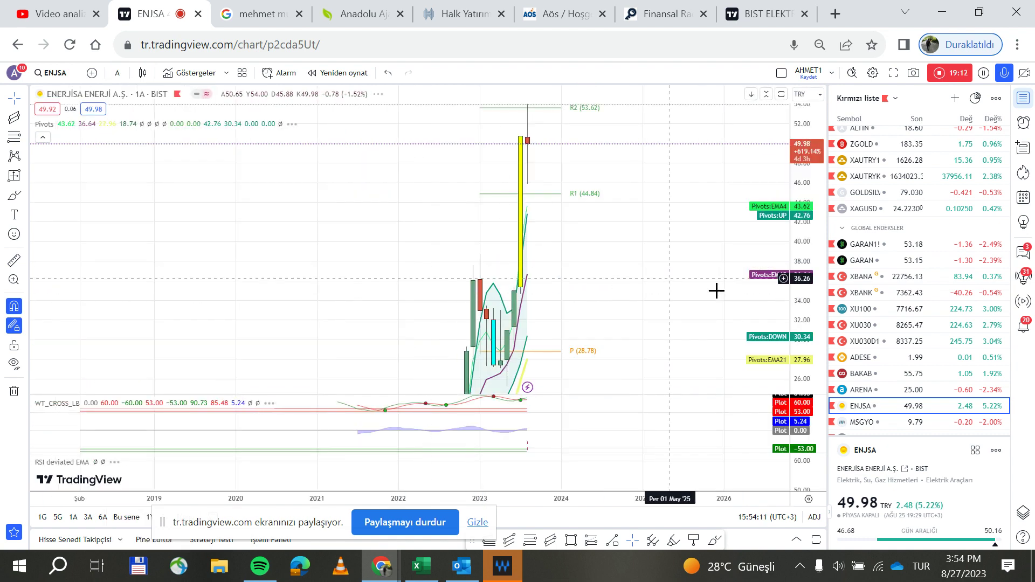
right_click(809, 252)
left_click(848, 284)
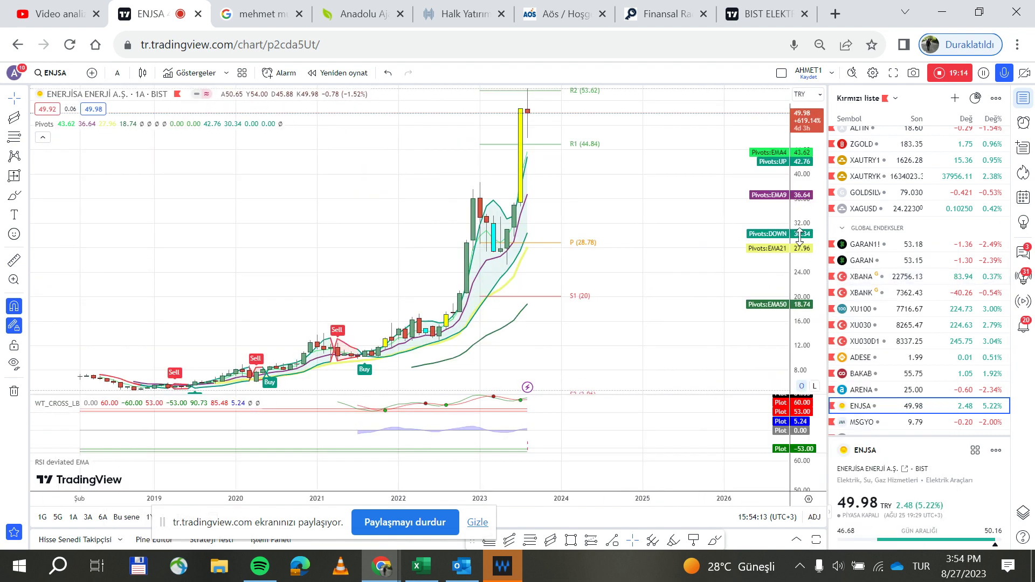
left_click_drag(803, 229, 804, 249)
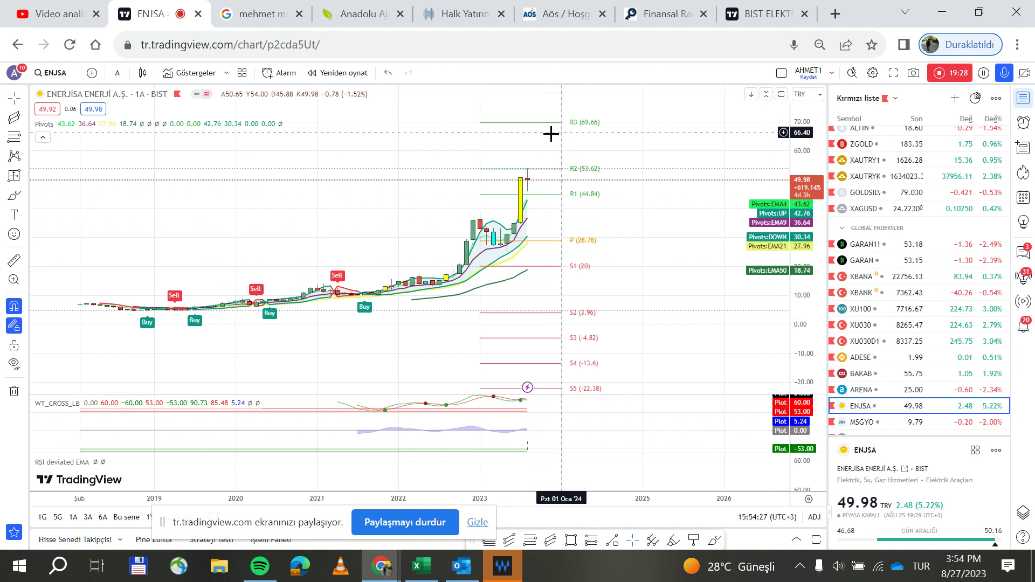
Check ENJSA on the 1-week interval and set the chart back to the 1-day interval.
left_click(117, 73)
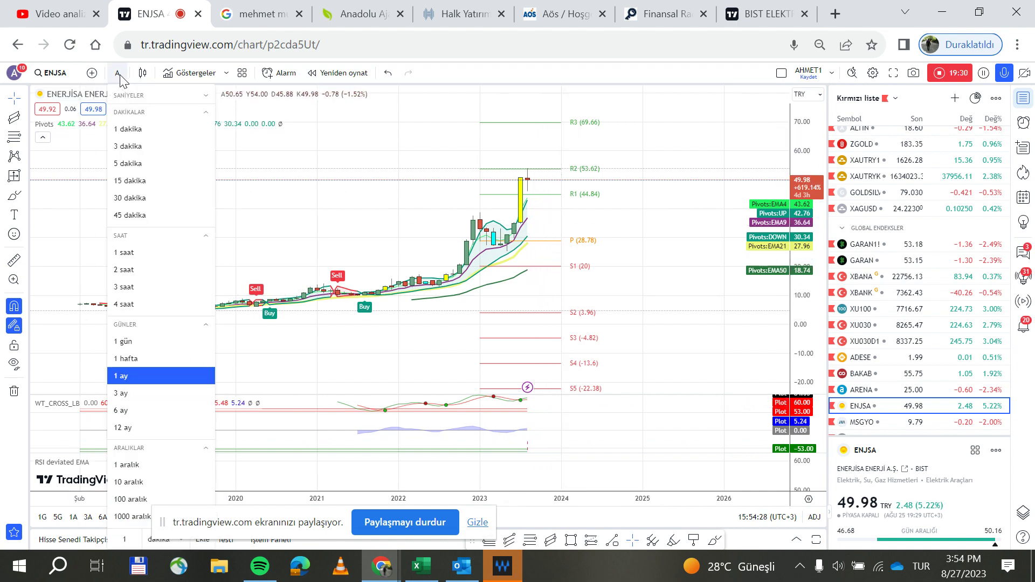
left_click(116, 359)
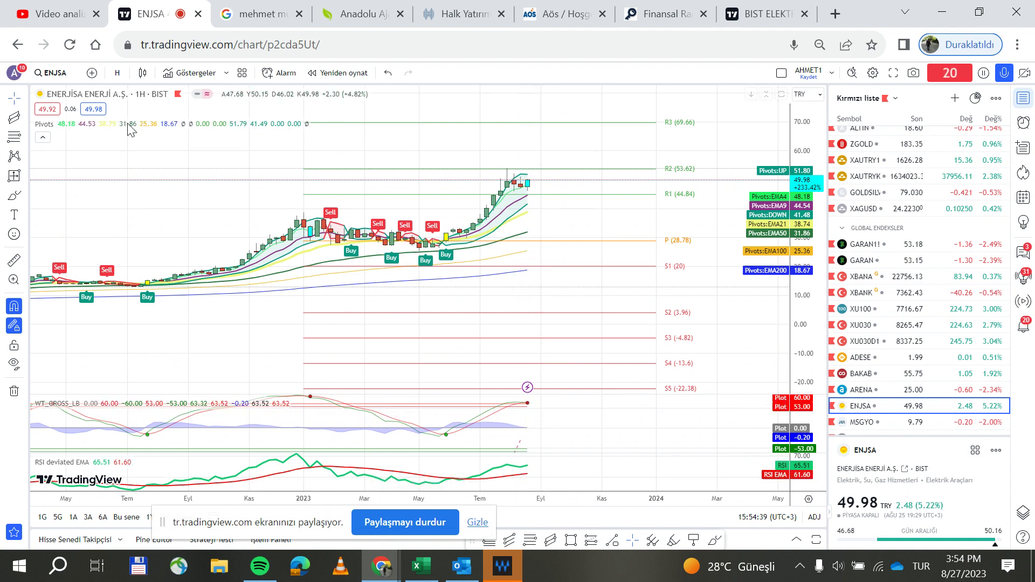
left_click(117, 73)
left_click(156, 348)
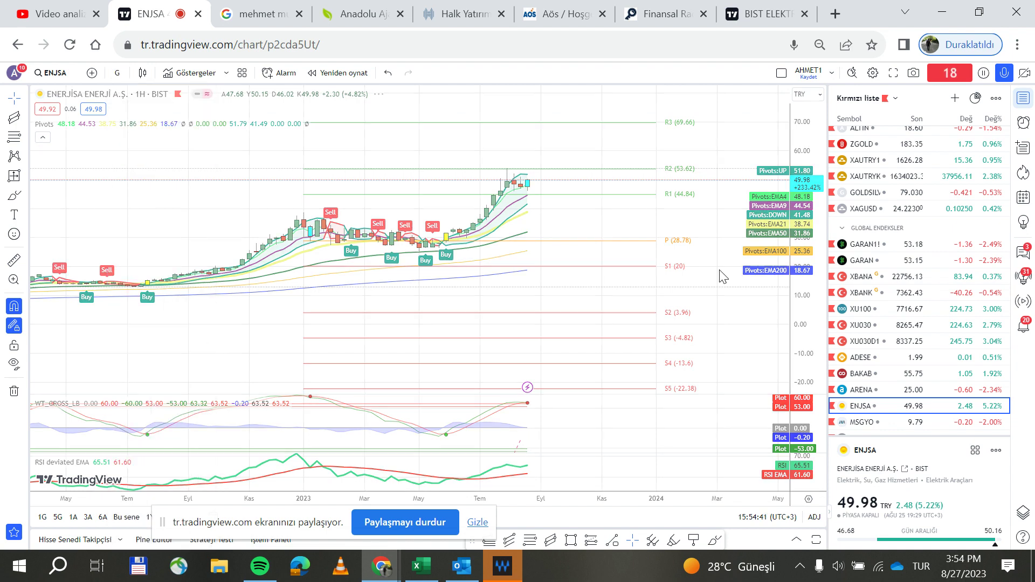